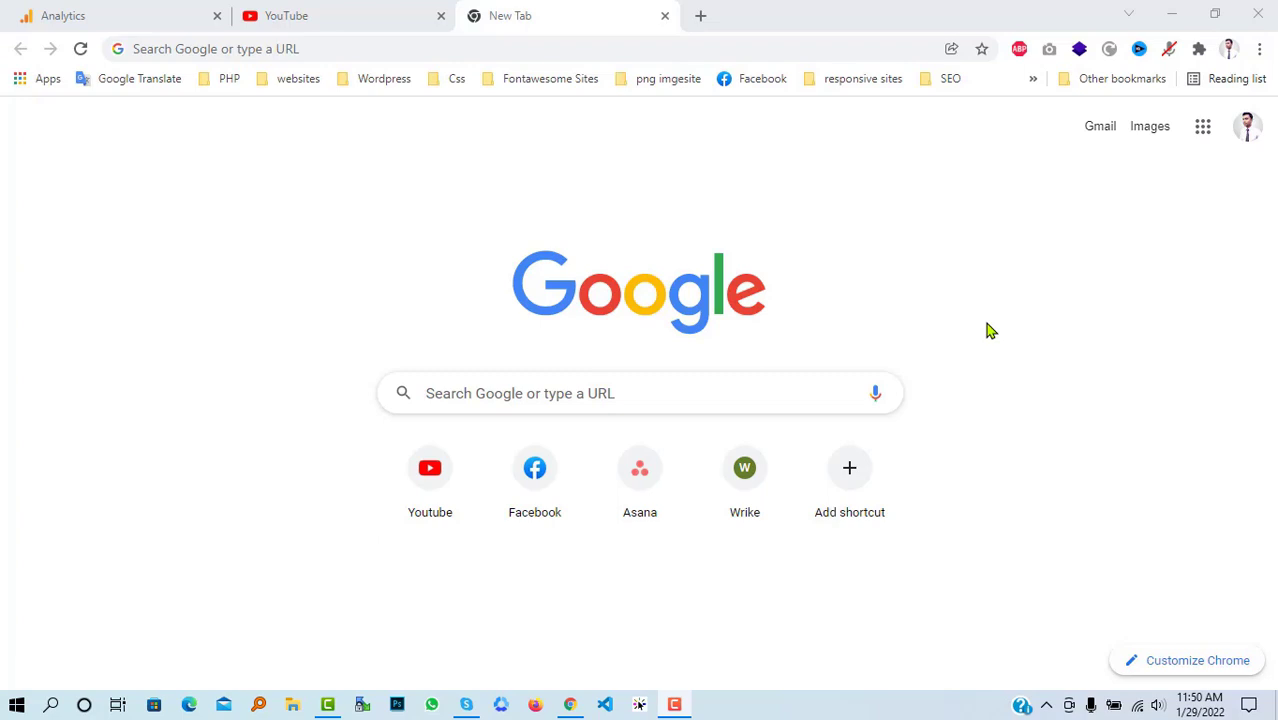
Open Facebook, go to its Groups section and start creating a new group.
{"action": "left_click", "coordinate": [760, 79]}
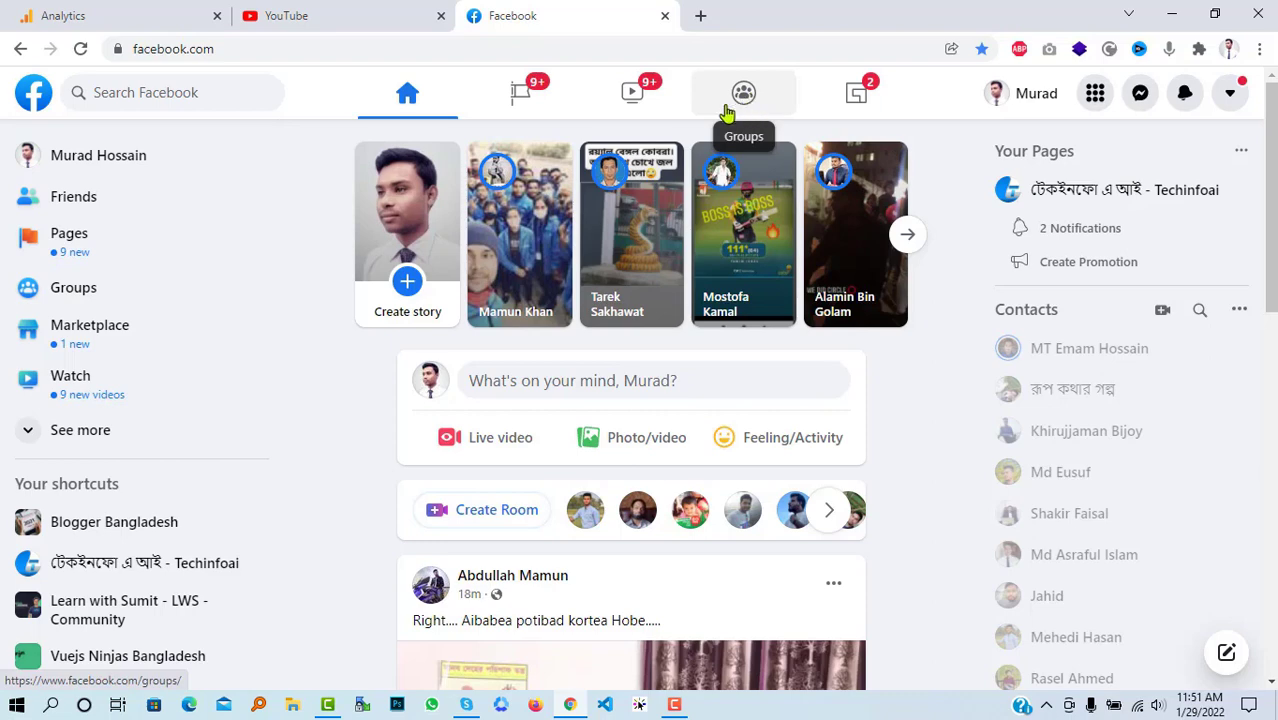
{"action": "left_click", "coordinate": [80, 292]}
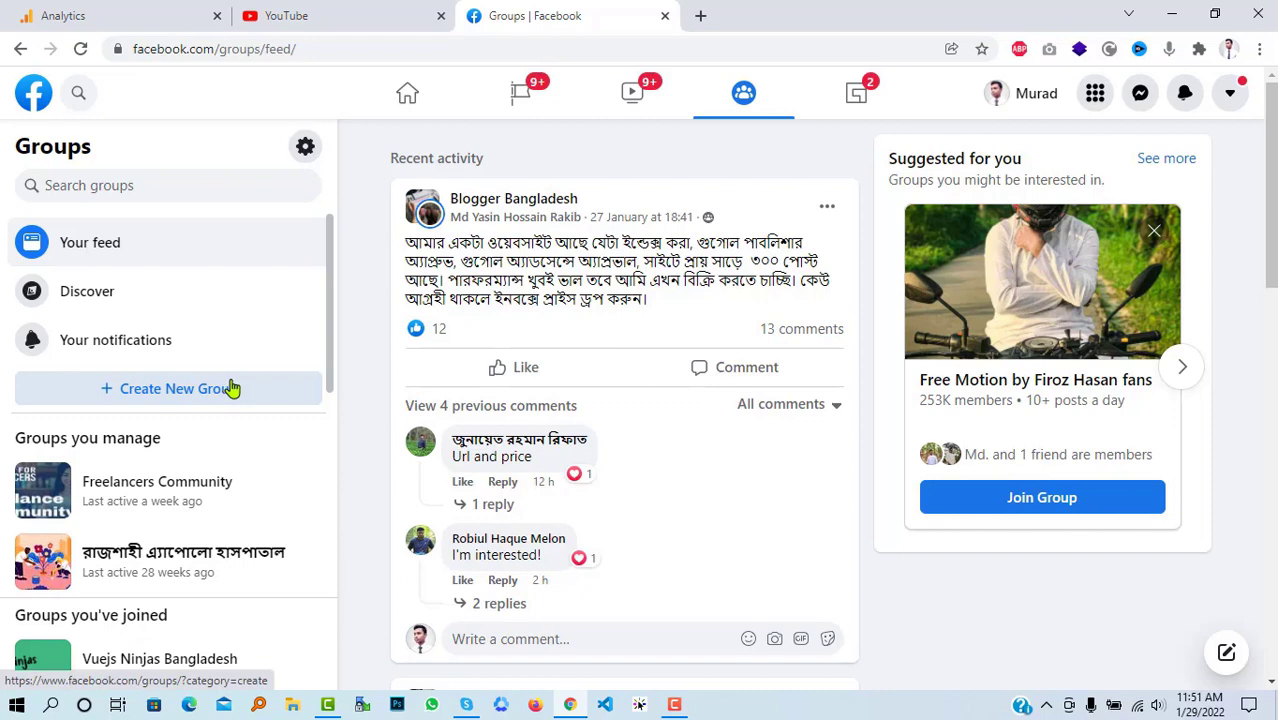
{"action": "left_click", "coordinate": [404, 114]}
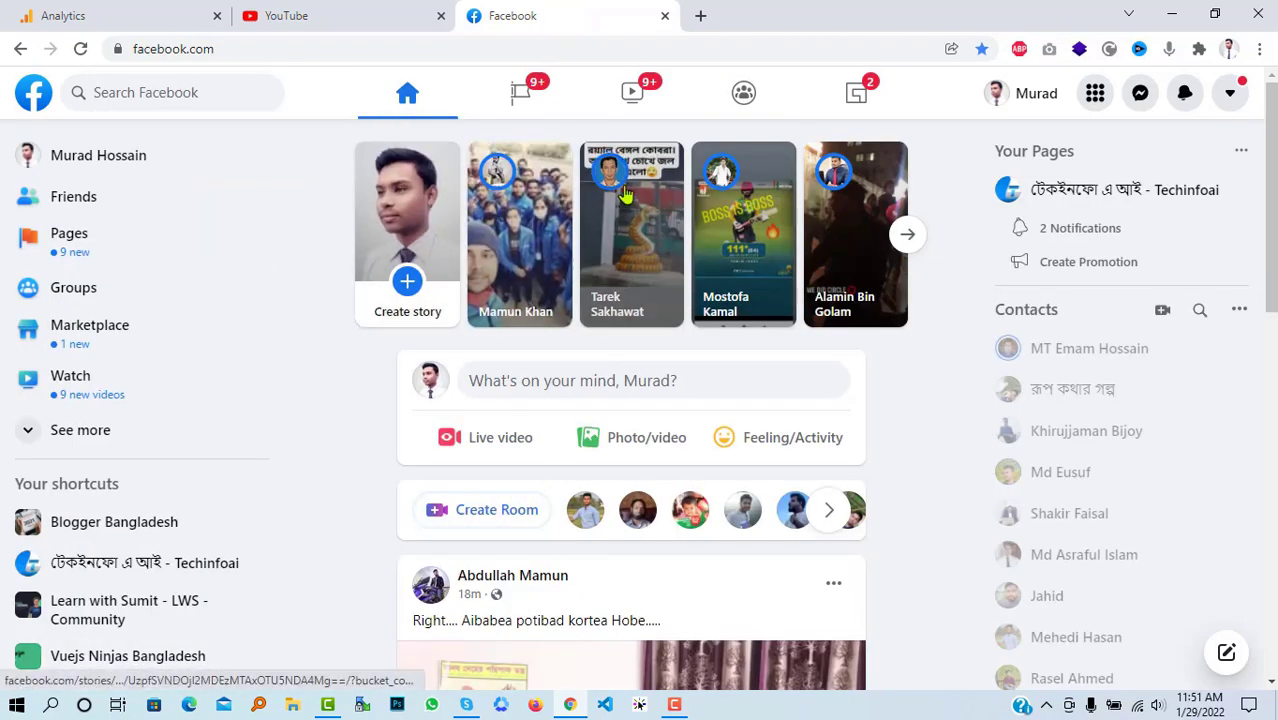
{"action": "left_click", "coordinate": [745, 95]}
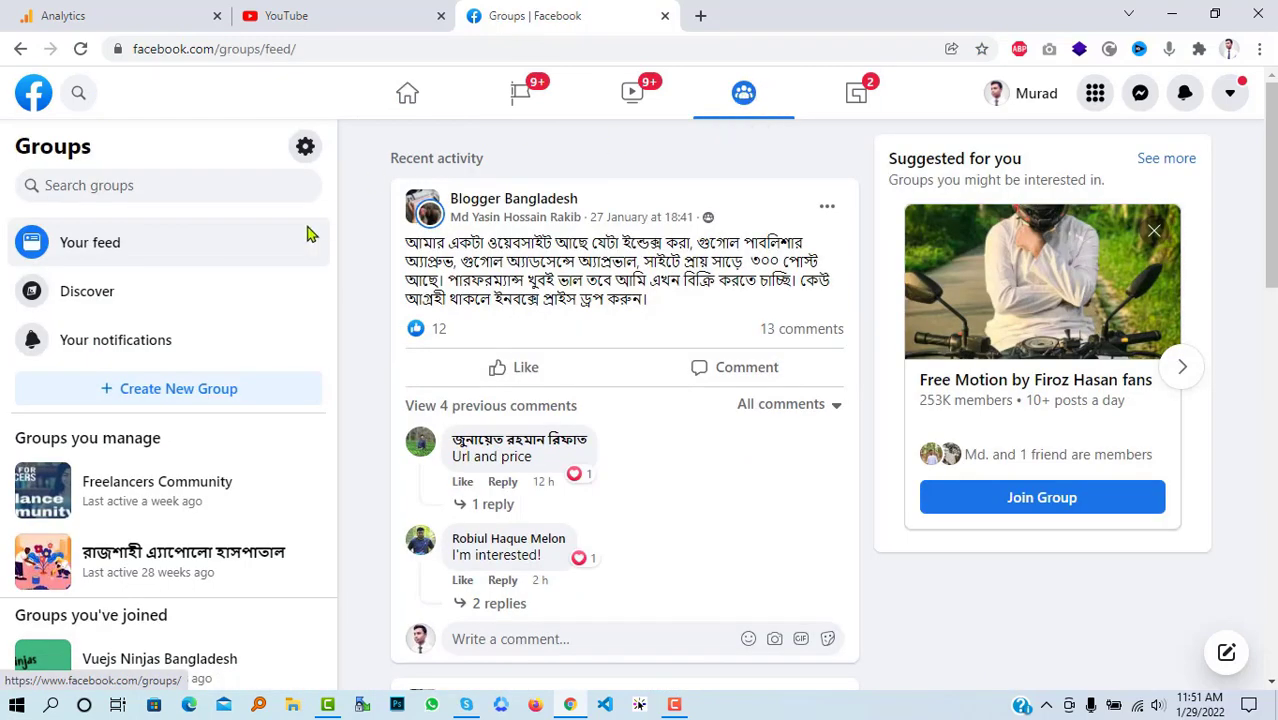
{"action": "left_click", "coordinate": [193, 398]}
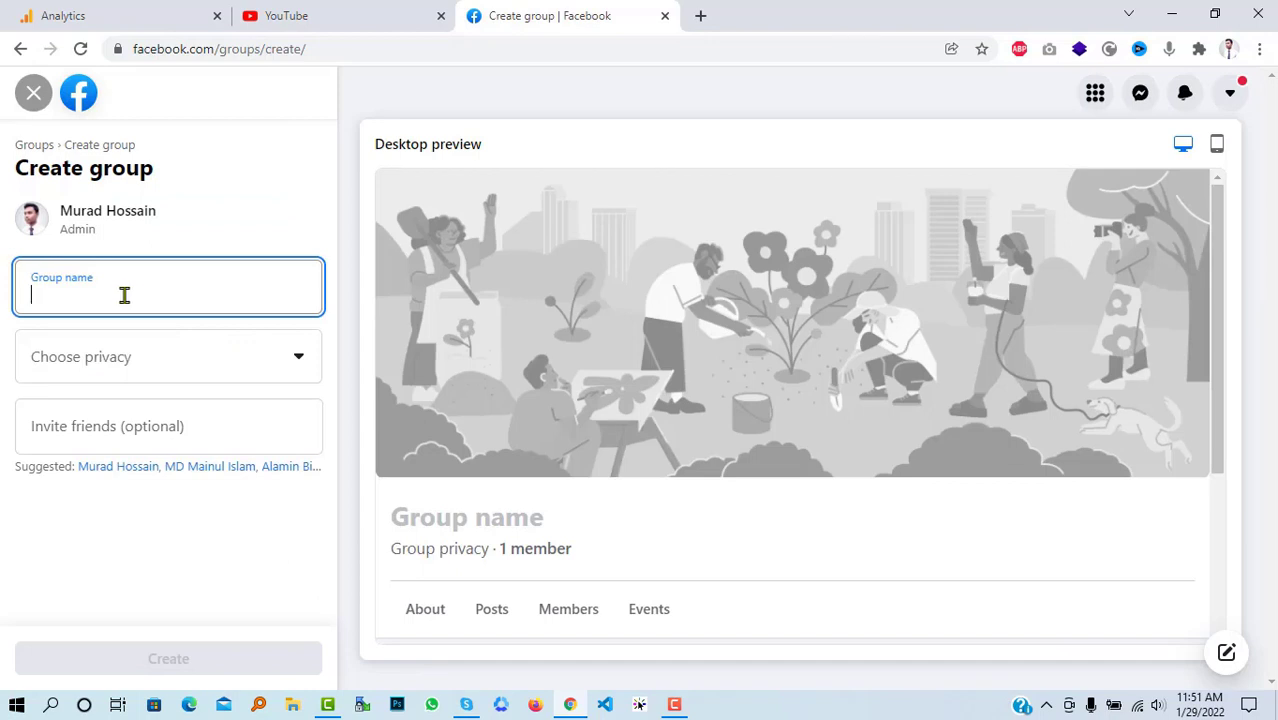
Name the group "Techinfoai Article Writers", set its privacy to Private, create it and reload its page.
{"action": "type", "text": "Techinfoai Article Writers"}
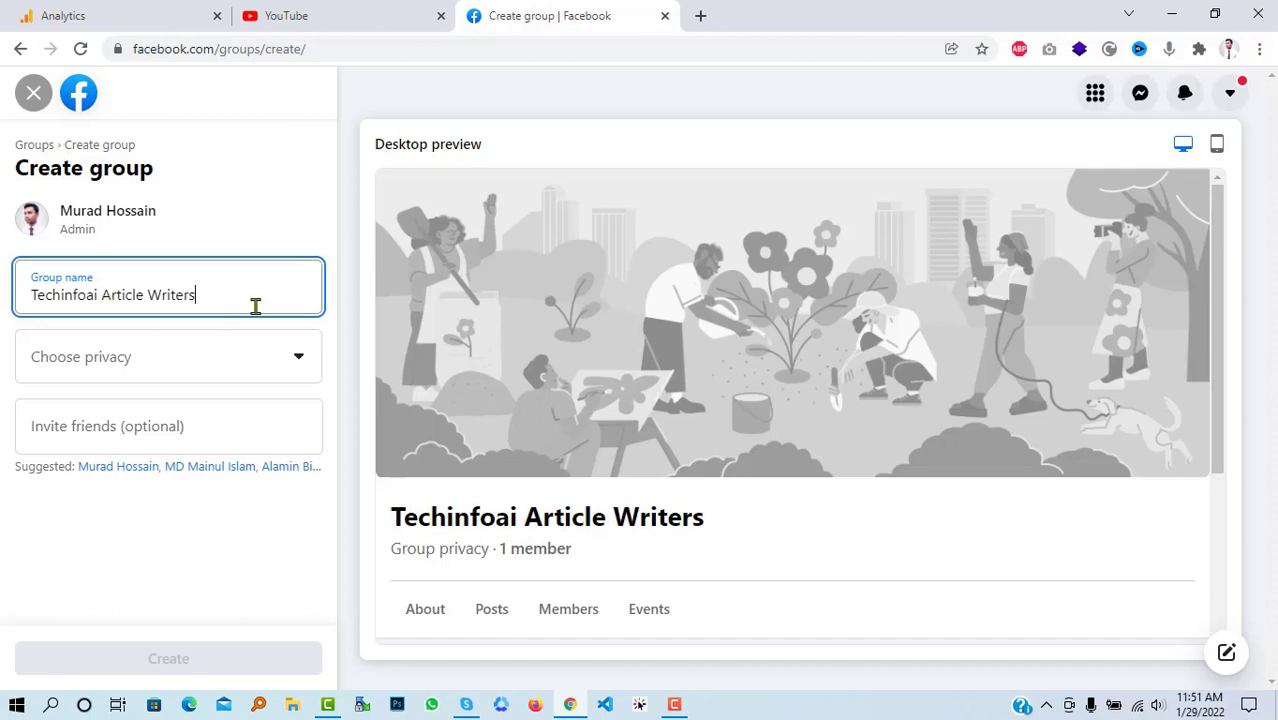
{"action": "left_click", "coordinate": [251, 361]}
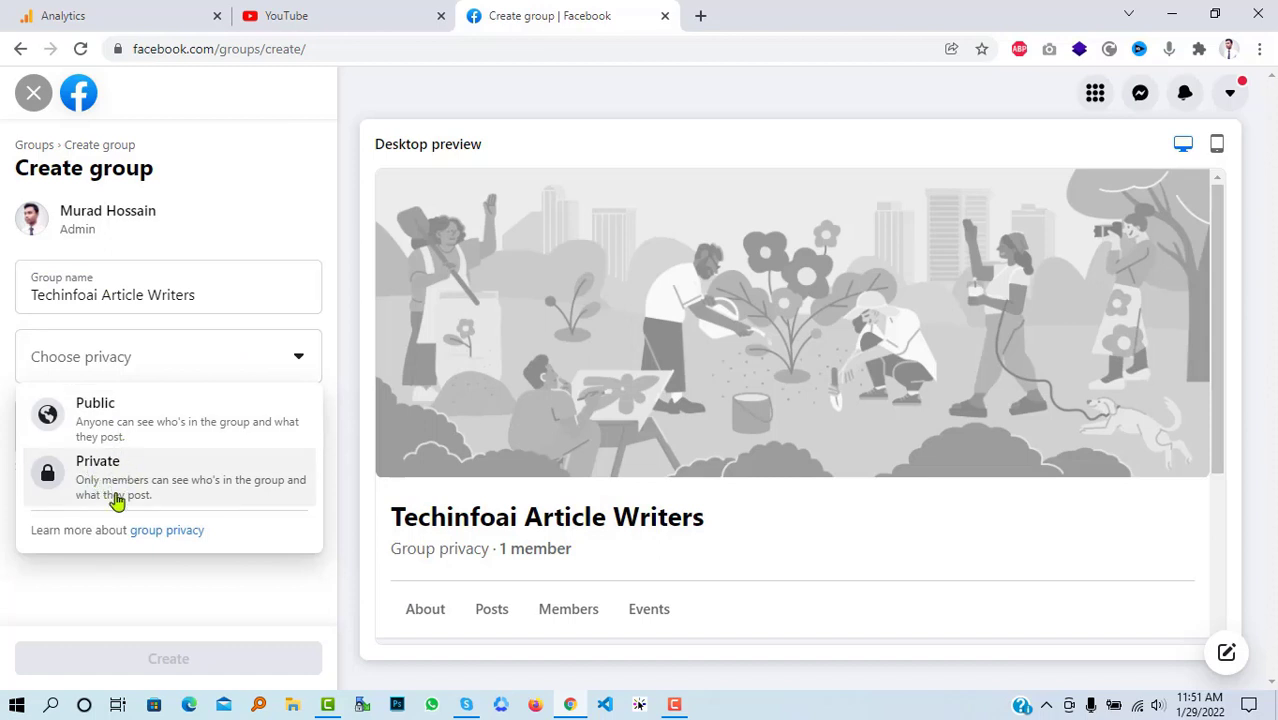
{"action": "left_click", "coordinate": [124, 487]}
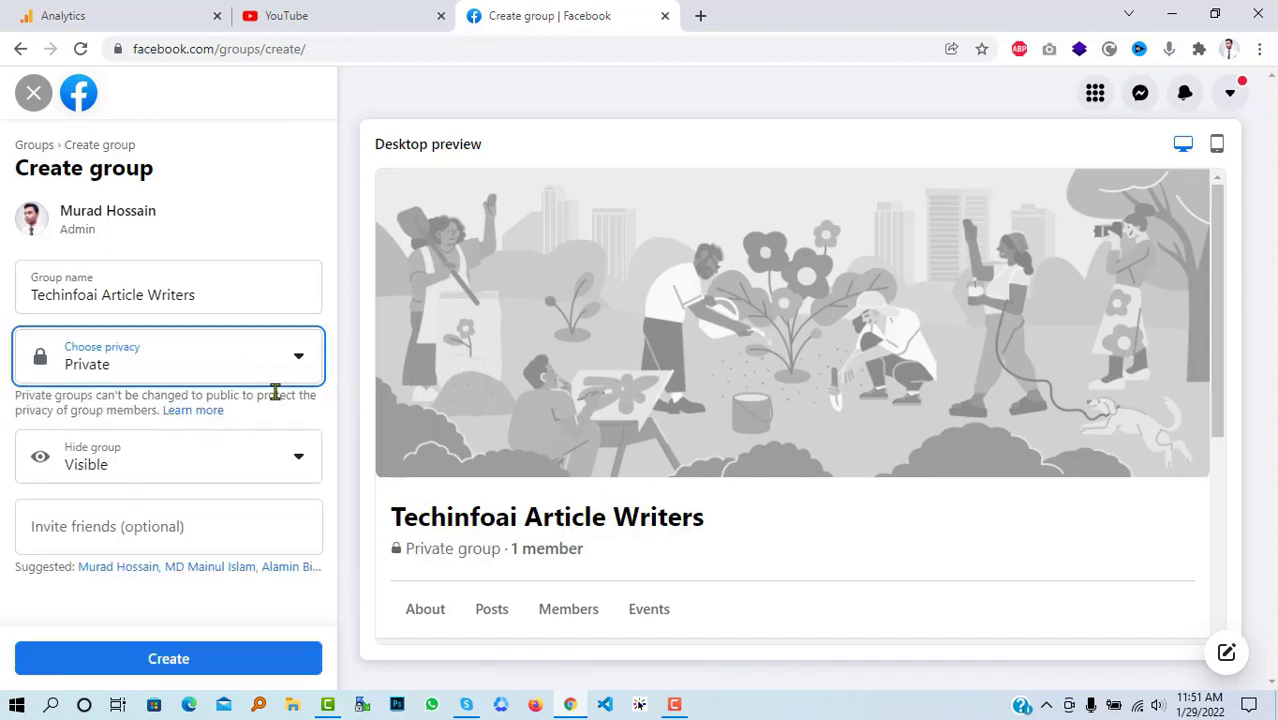
{"action": "left_click", "coordinate": [200, 522]}
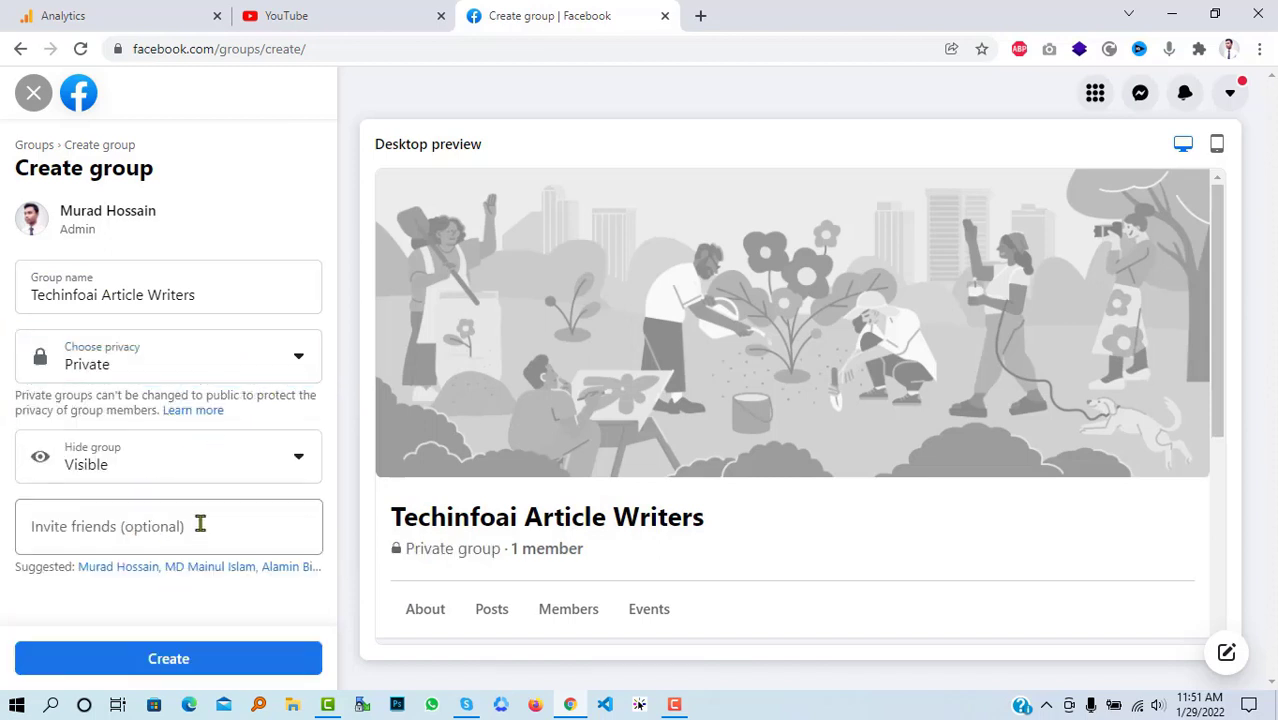
{"action": "left_click", "coordinate": [5, 557]}
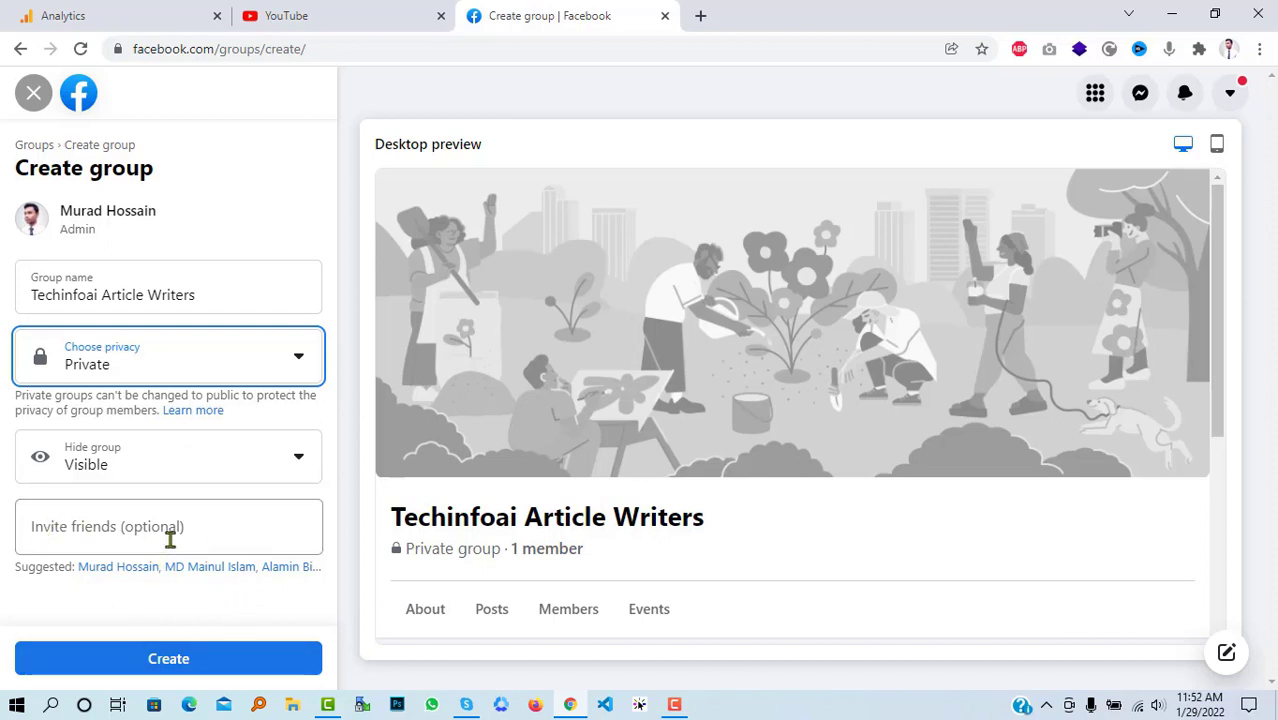
{"action": "left_click", "coordinate": [147, 664]}
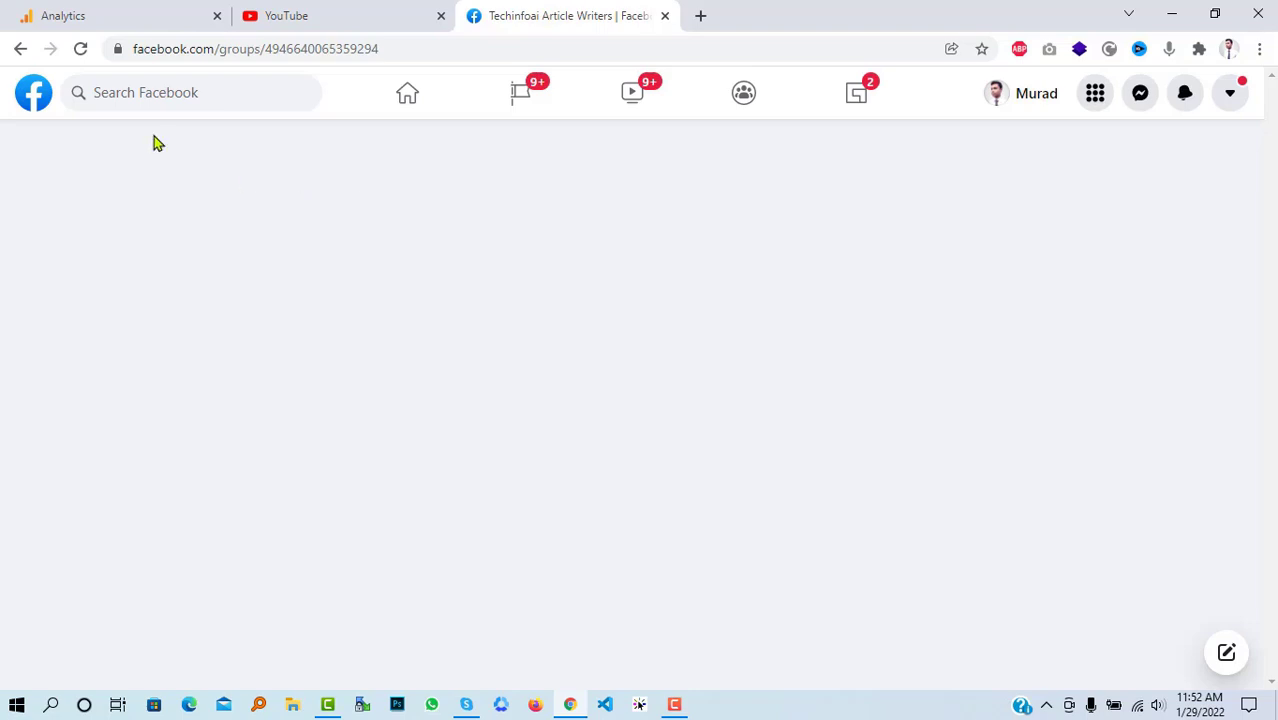
{"action": "left_click", "coordinate": [82, 50]}
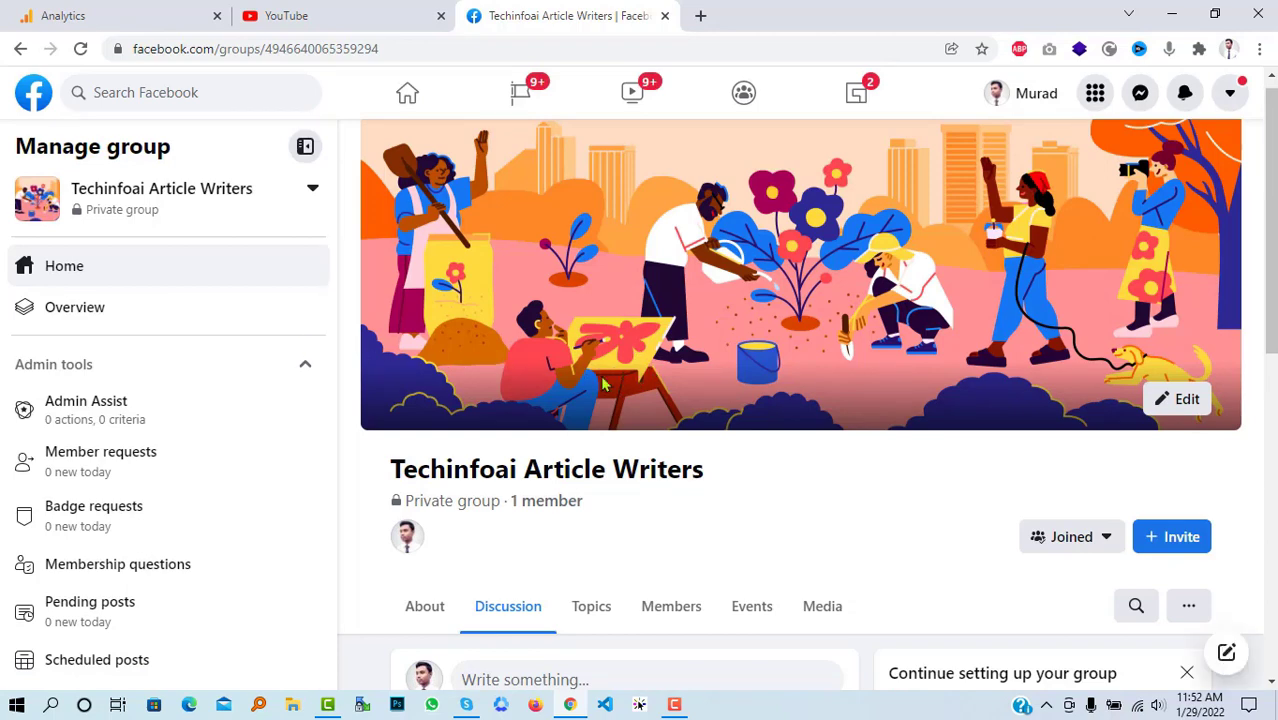
{"action": "left_click", "coordinate": [1163, 422]}
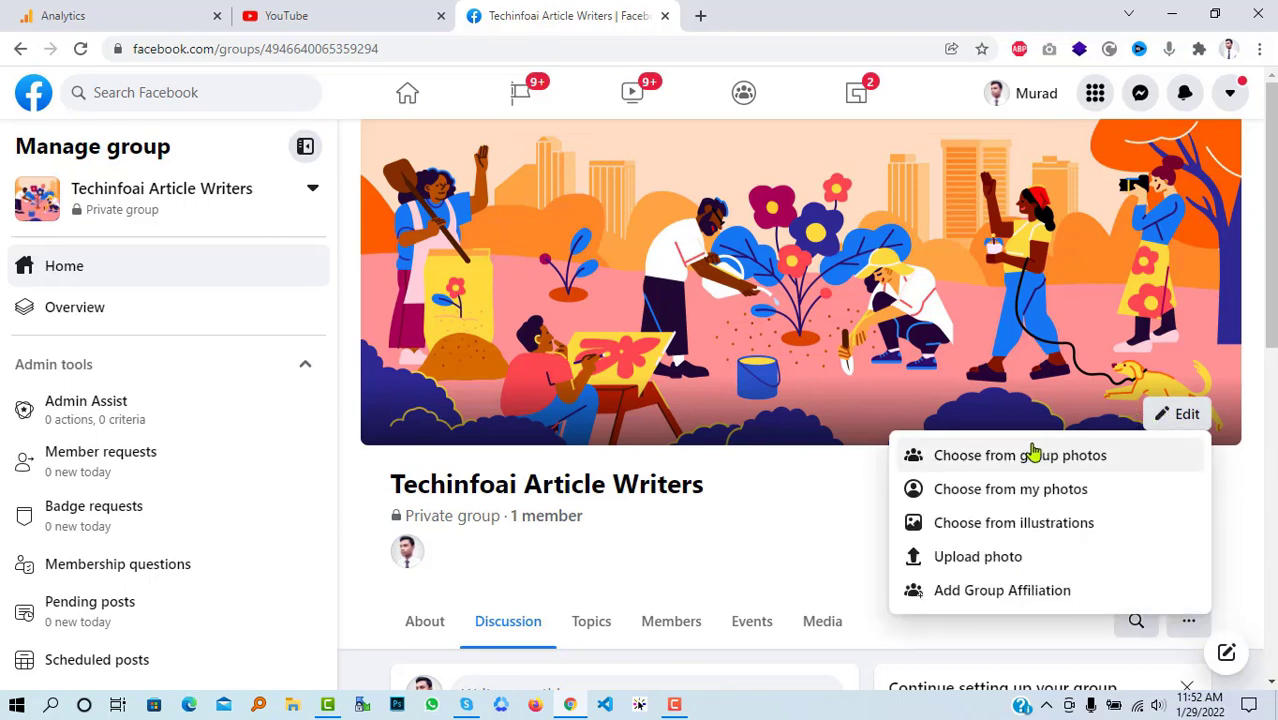
{"action": "left_click", "coordinate": [994, 495]}
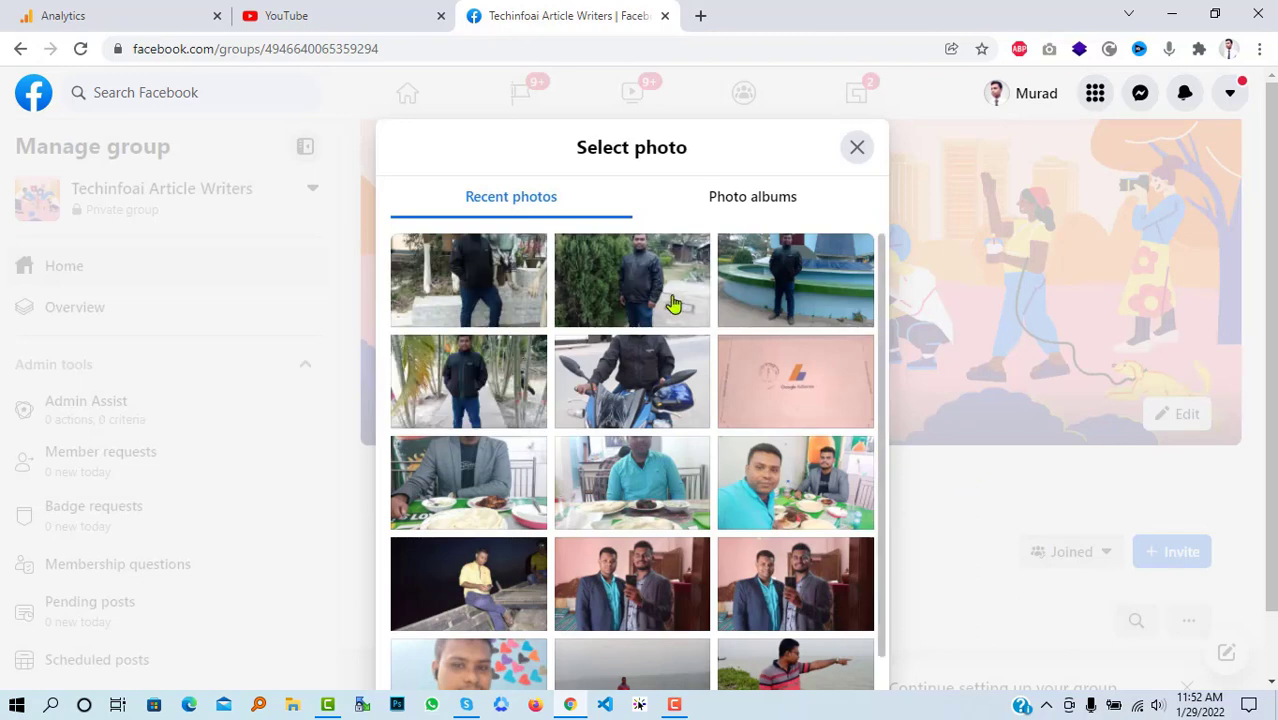
{"action": "scroll", "coordinate": [799, 383], "scroll_direction": "down", "scroll_amount": 1}
{"action": "scroll", "coordinate": [840, 300], "scroll_direction": "up", "scroll_amount": 1}
{"action": "left_click", "coordinate": [857, 148]}
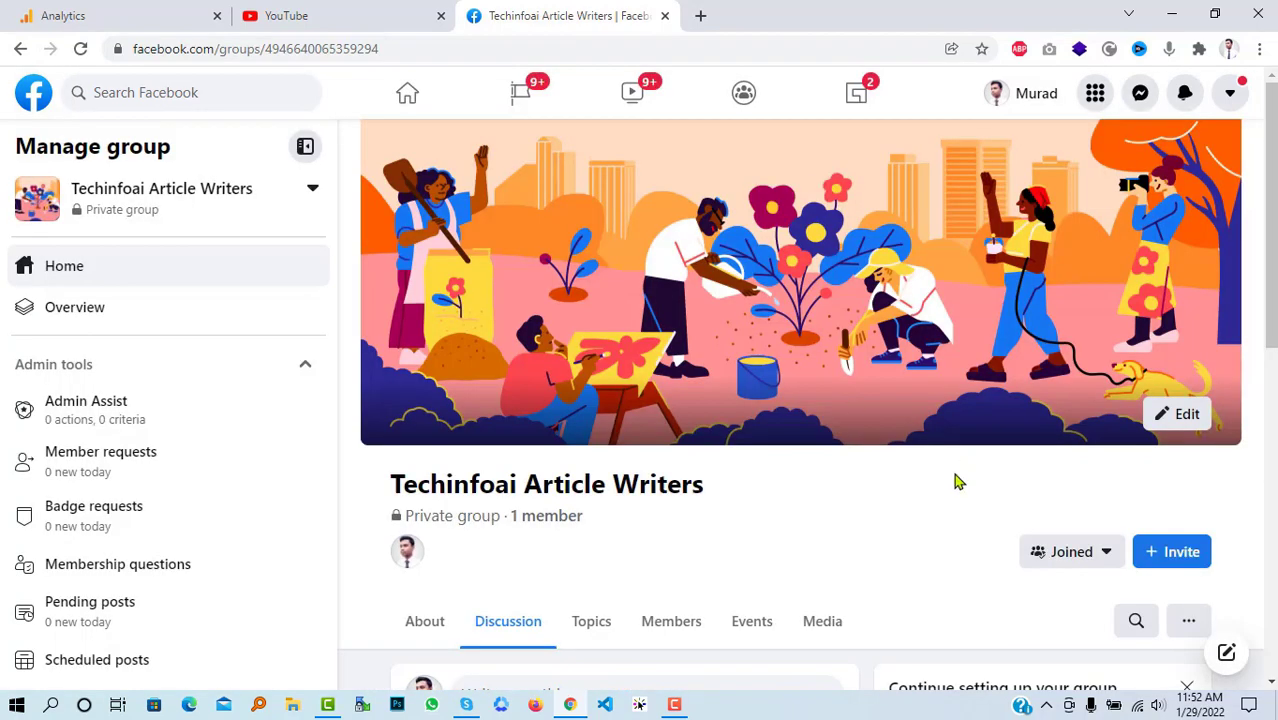
Upload techinfoai banner.jpg from the Downloads folder as the group's cover photo.
{"action": "left_click", "coordinate": [1183, 413]}
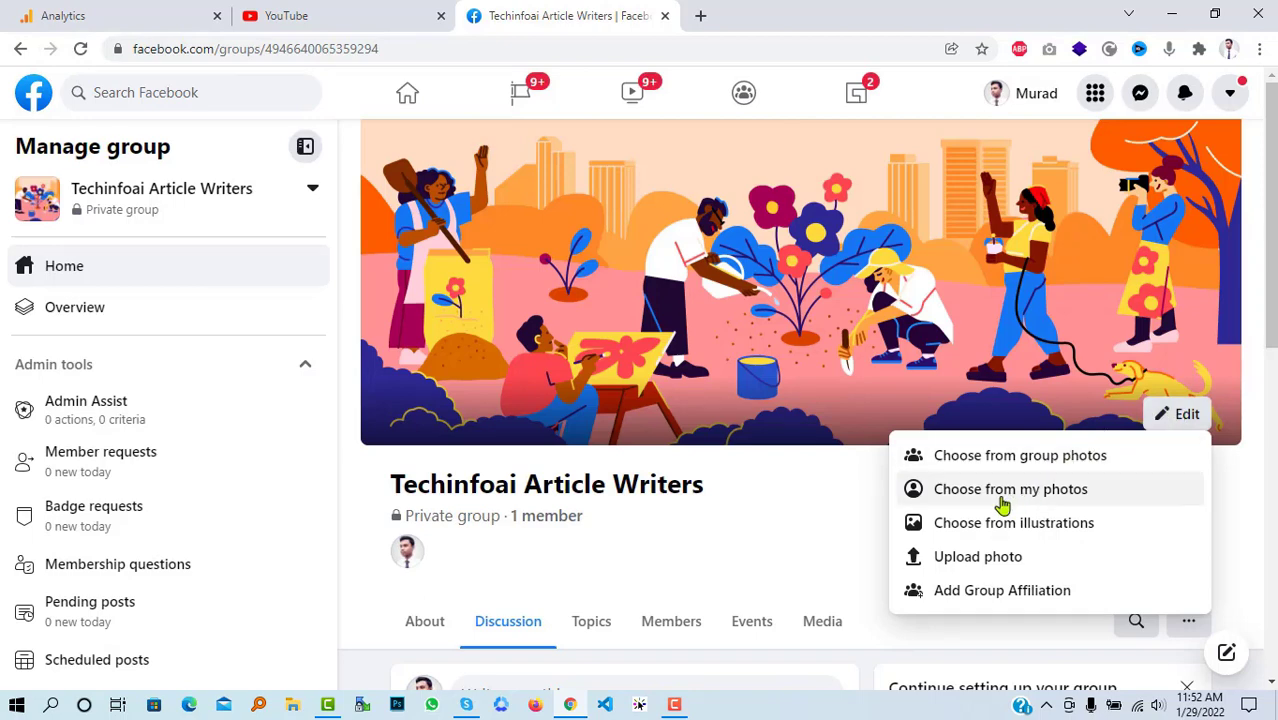
{"action": "left_click", "coordinate": [962, 558]}
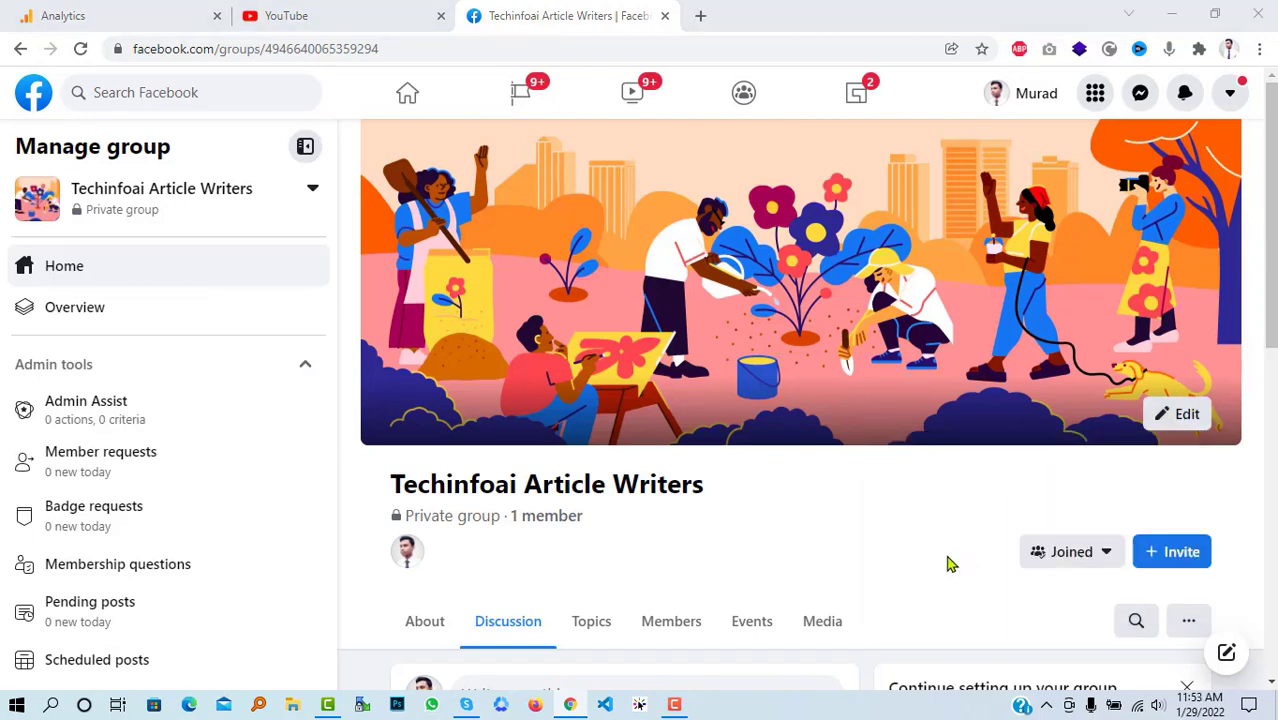
{"action": "scroll", "coordinate": [598, 406], "scroll_direction": "down", "scroll_amount": 1}
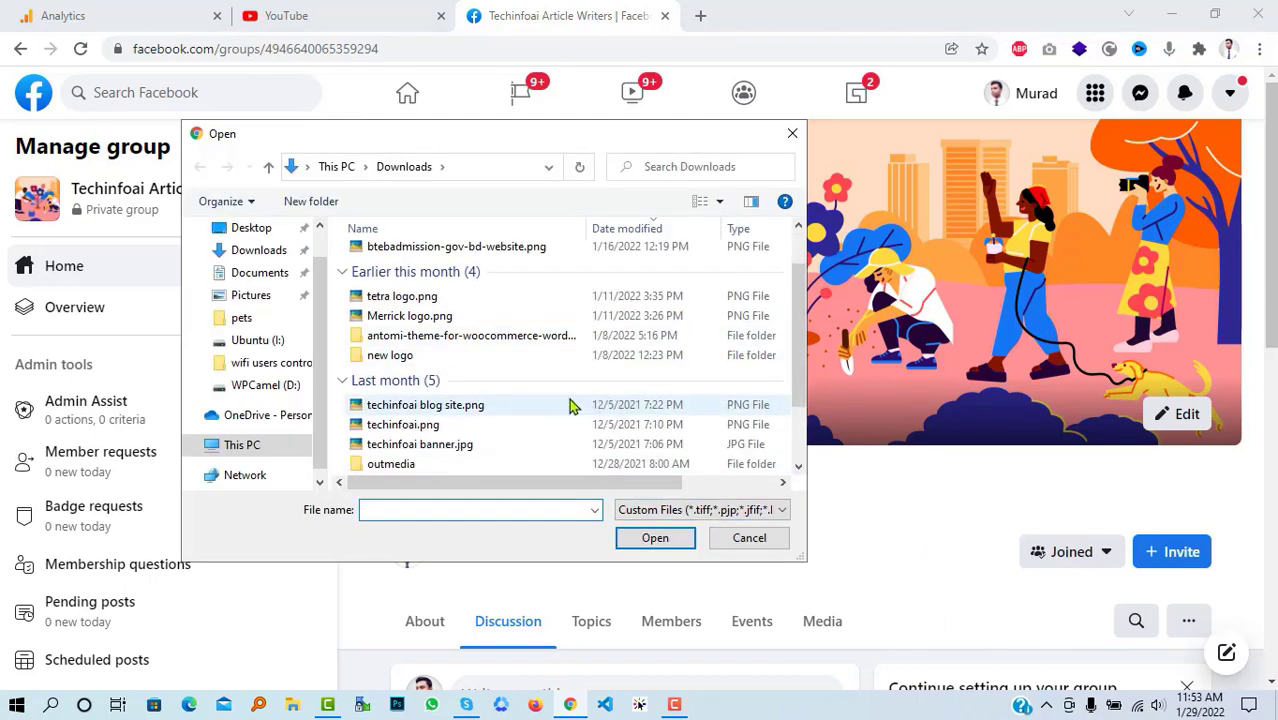
{"action": "double_click", "coordinate": [456, 446]}
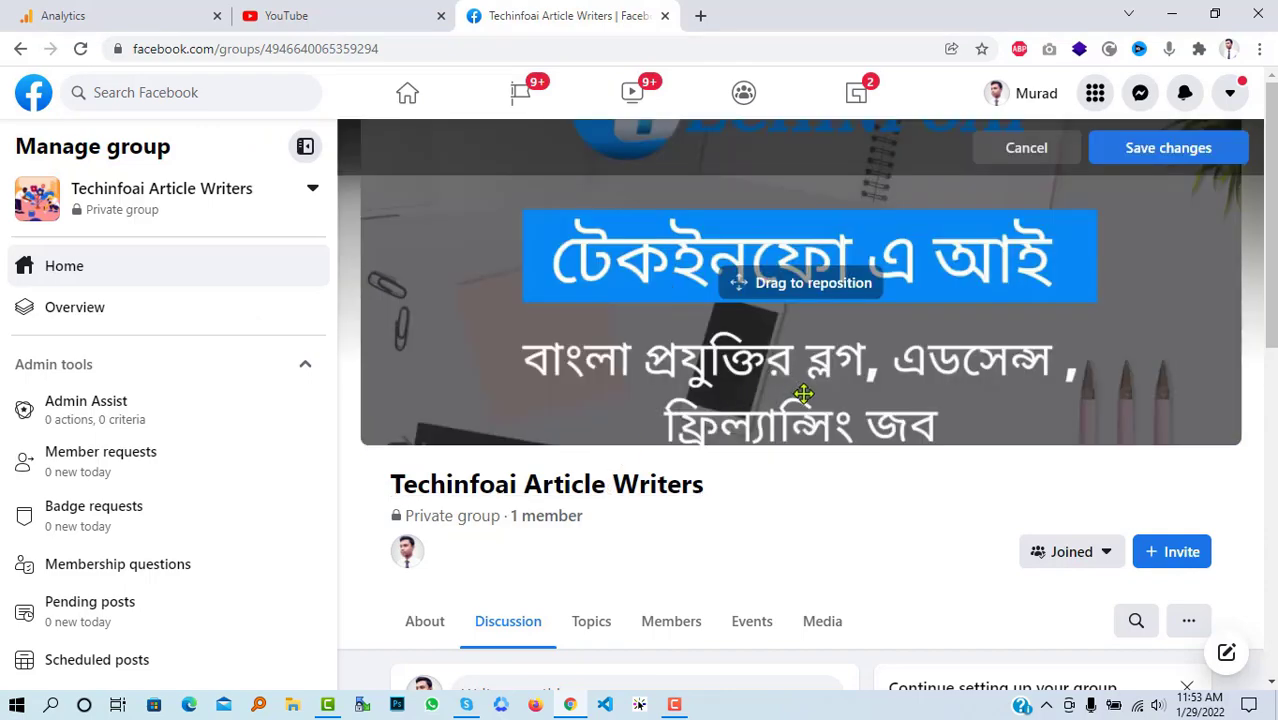
Reposition the cover photo so the Bangla heading and both lines below it fit in the frame, and save the changes.
{"action": "left_click_drag", "start_coordinate": [804, 396], "coordinate": [804, 311]}
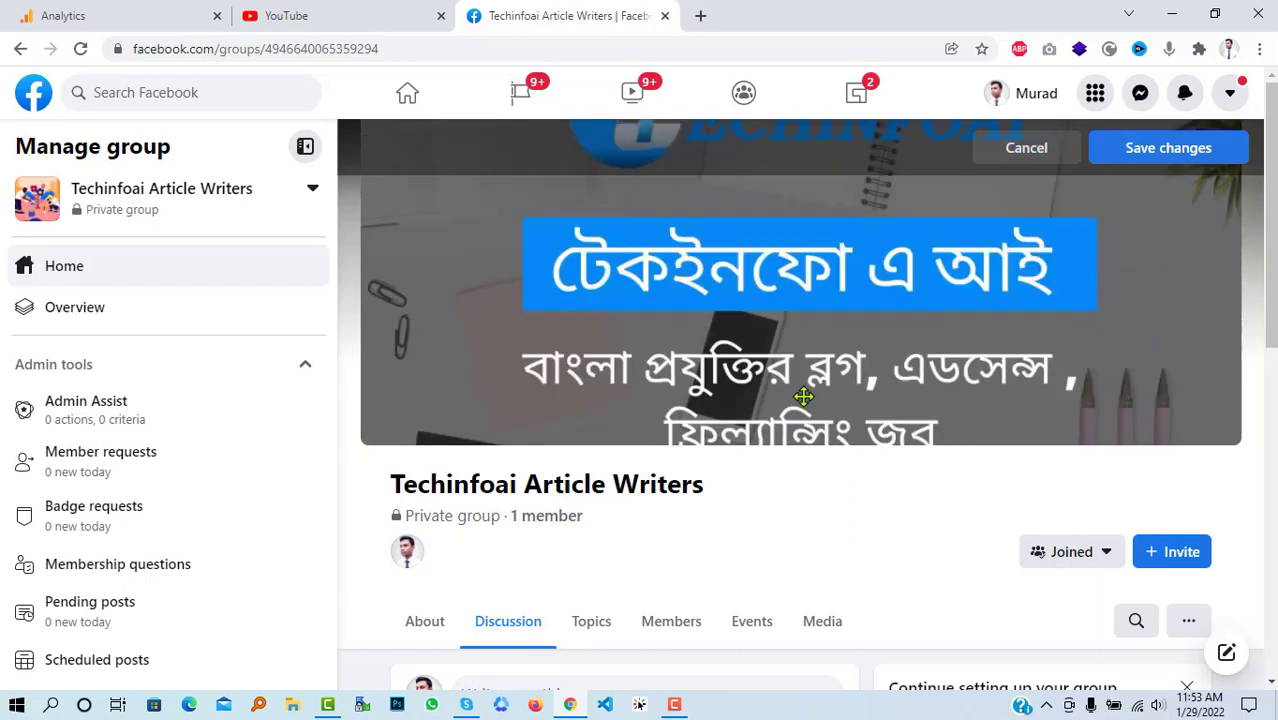
{"action": "left_click_drag", "start_coordinate": [964, 357], "coordinate": [964, 319]}
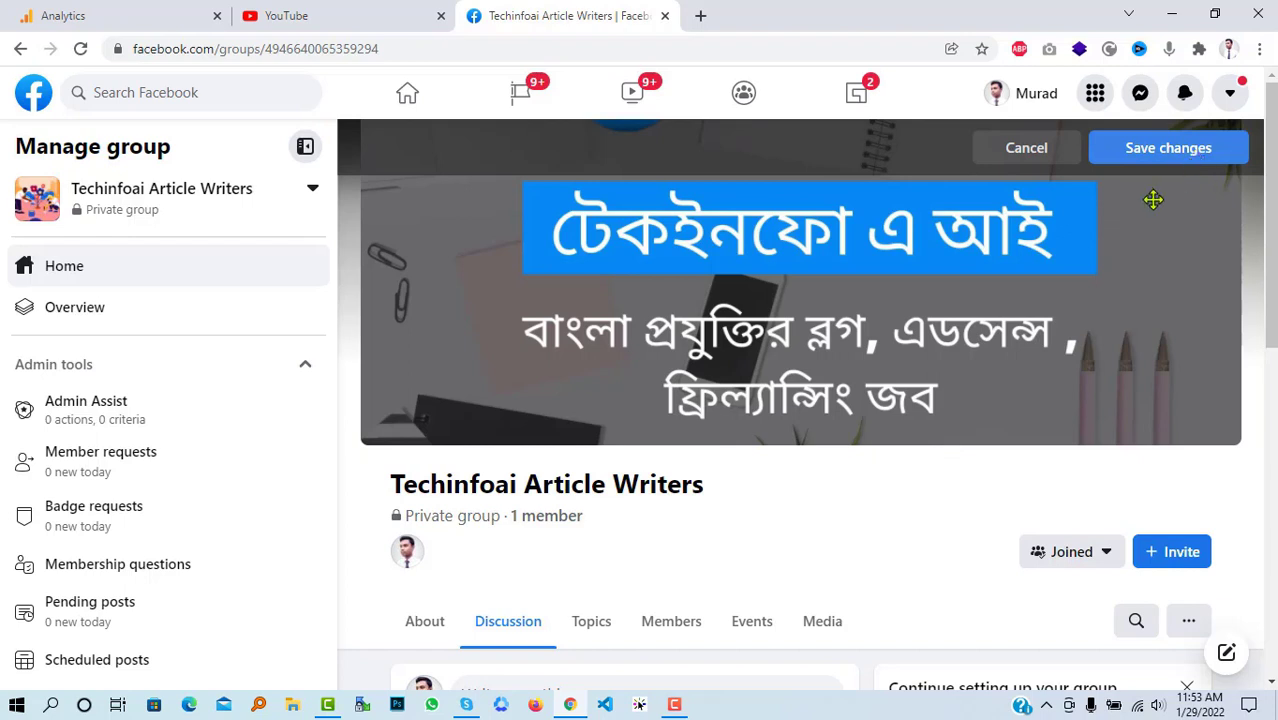
{"action": "left_click_drag", "start_coordinate": [908, 254], "coordinate": [921, 272]}
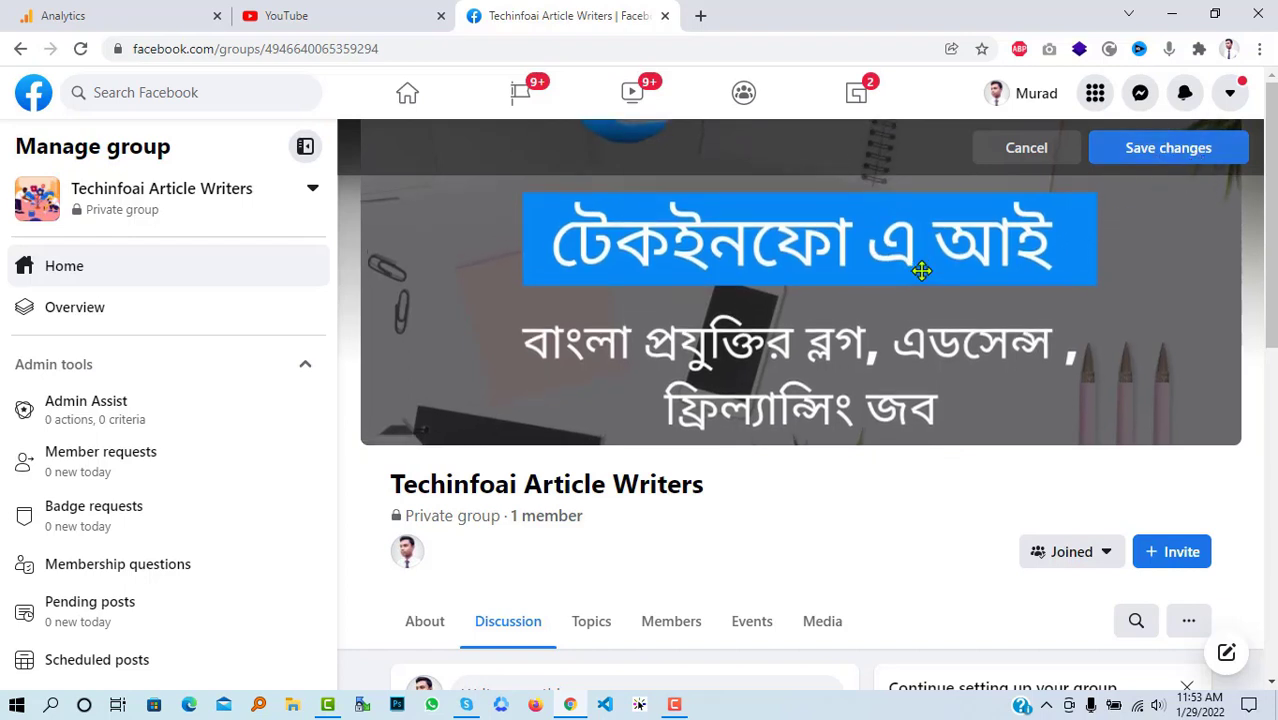
{"action": "left_click", "coordinate": [1184, 166]}
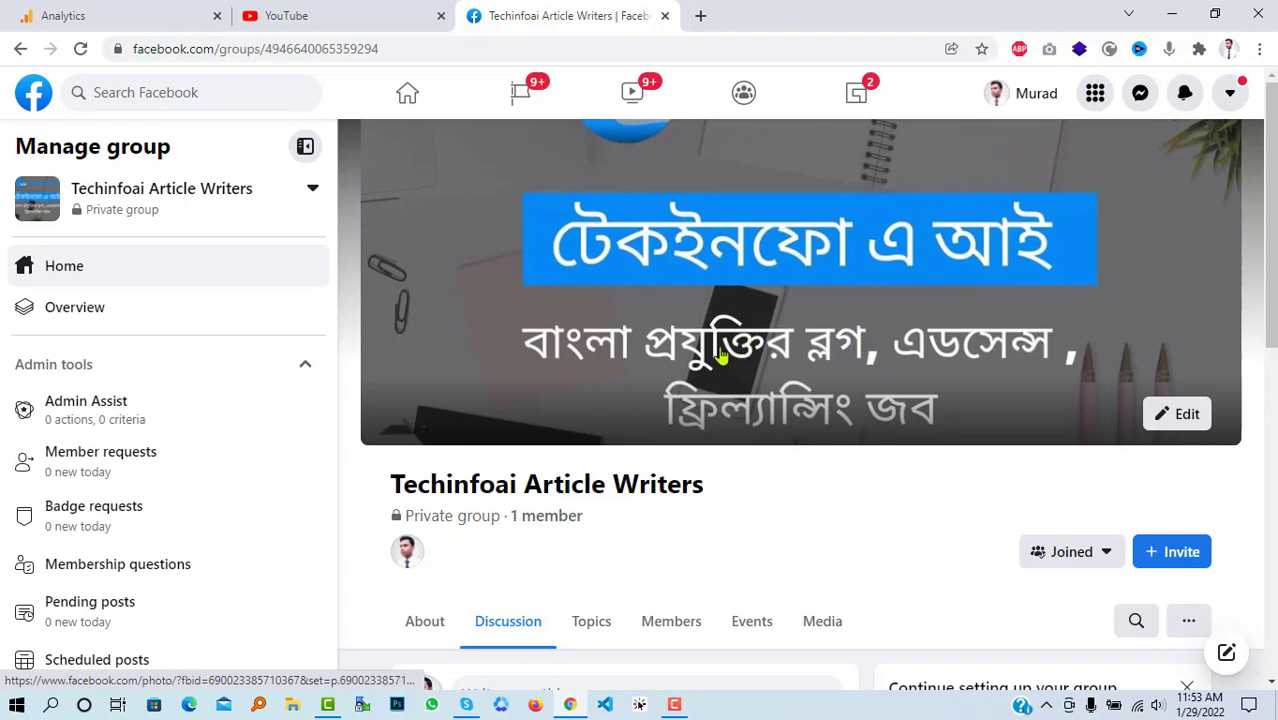
Look through the group's About information and full member list, and return to its discussion.
{"action": "scroll", "coordinate": [727, 360], "scroll_direction": "down", "scroll_amount": 2}
{"action": "scroll", "coordinate": [727, 360], "scroll_direction": "down", "scroll_amount": 1}
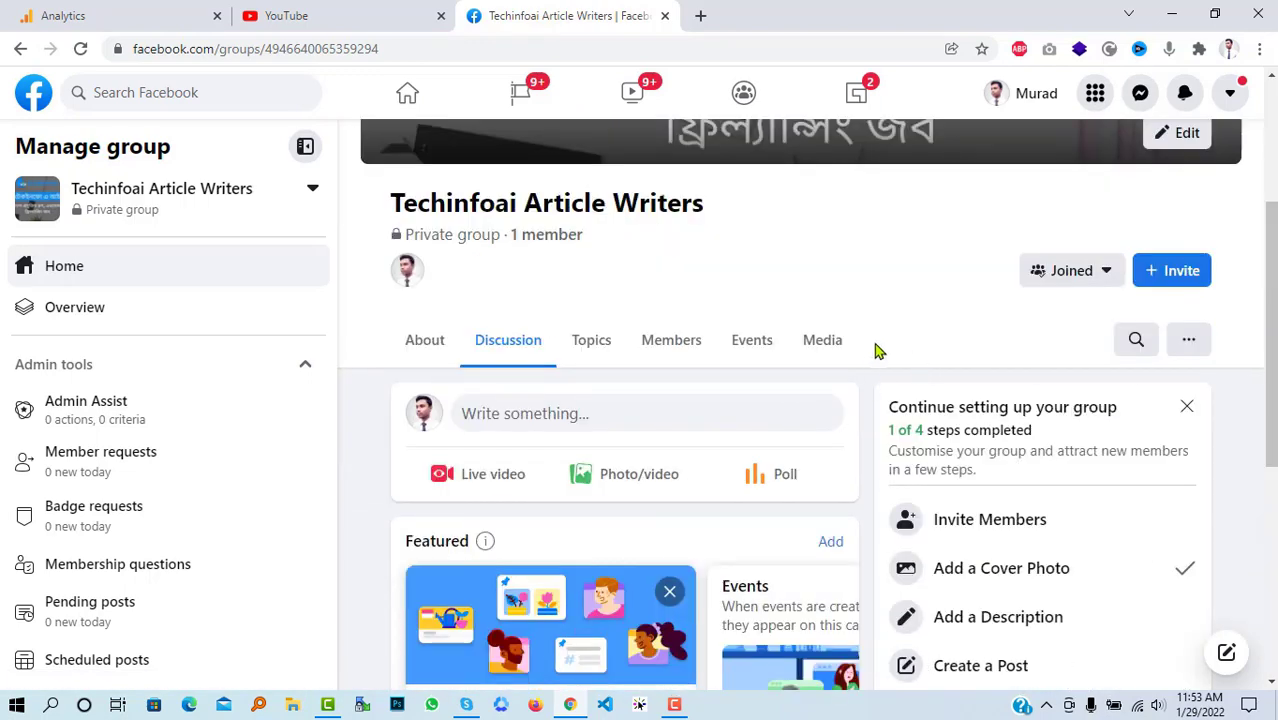
{"action": "left_click", "coordinate": [423, 350]}
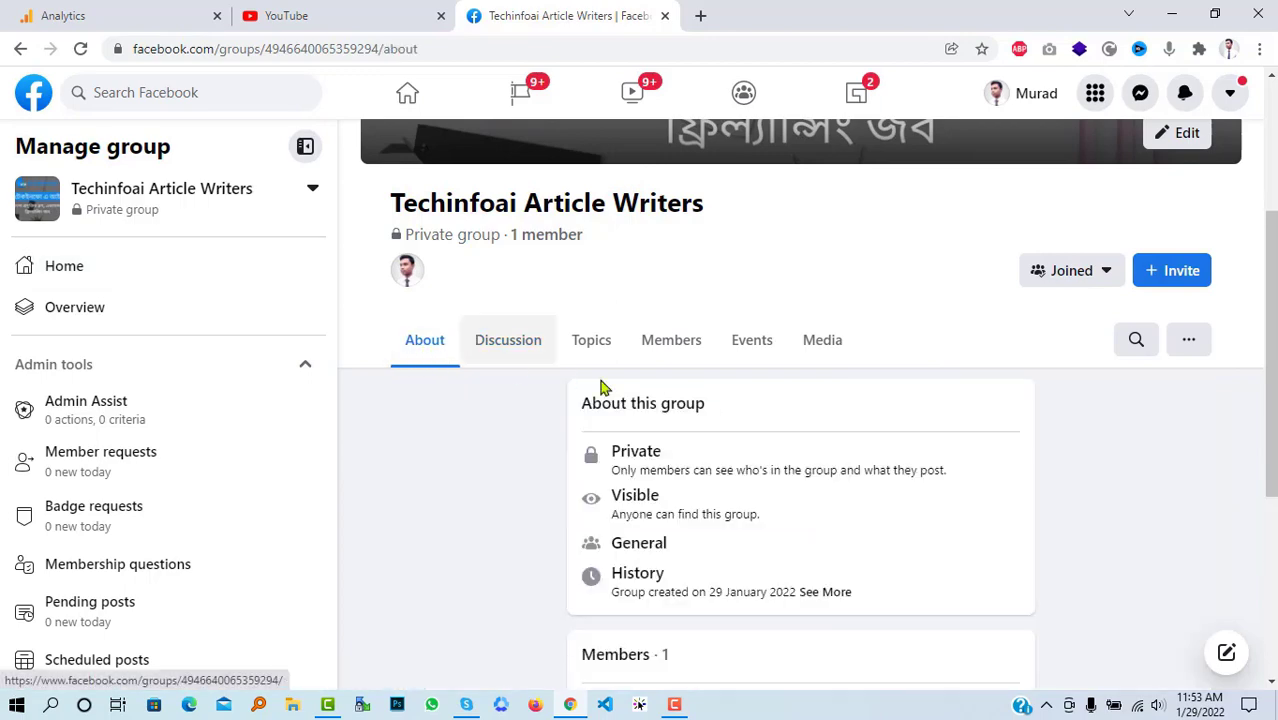
{"action": "scroll", "coordinate": [603, 386], "scroll_direction": "down", "scroll_amount": 2}
{"action": "scroll", "coordinate": [705, 405], "scroll_direction": "down", "scroll_amount": 2}
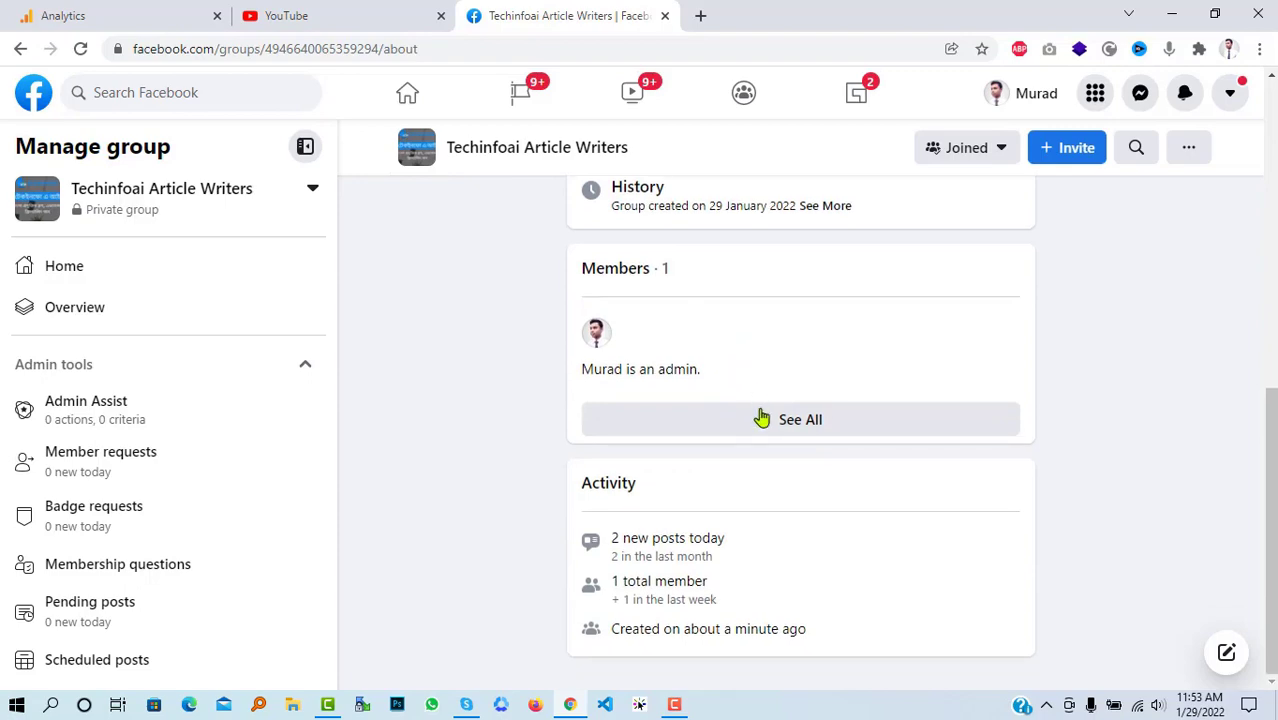
{"action": "left_click", "coordinate": [780, 428]}
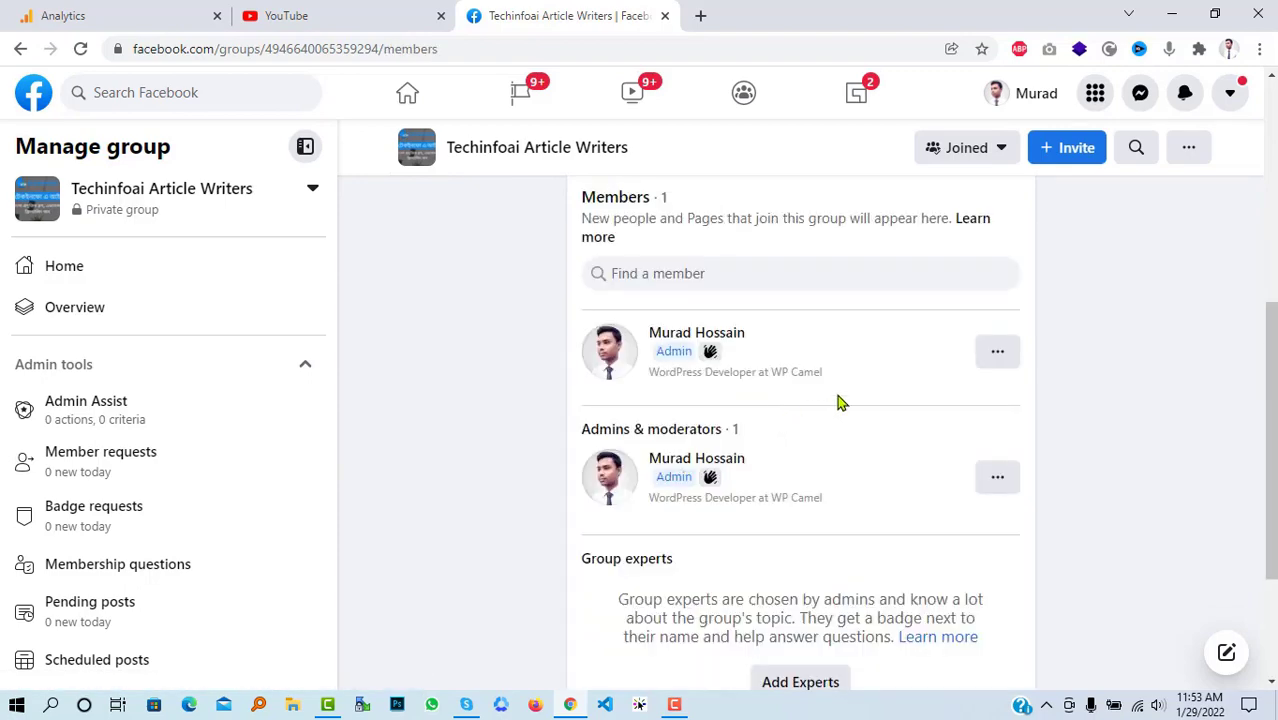
{"action": "scroll", "coordinate": [836, 402], "scroll_direction": "down", "scroll_amount": 2}
{"action": "scroll", "coordinate": [634, 376], "scroll_direction": "up", "scroll_amount": 7}
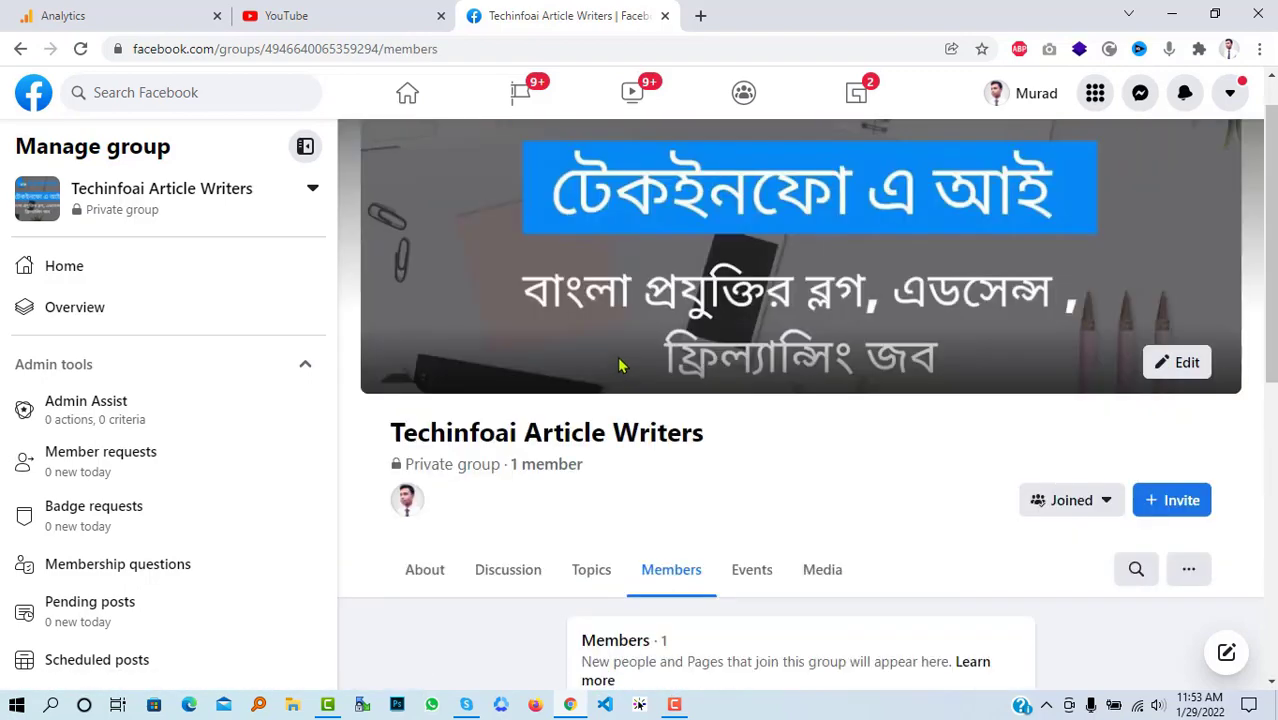
{"action": "scroll", "coordinate": [640, 420], "scroll_direction": "down", "scroll_amount": 1}
{"action": "left_click", "coordinate": [526, 478]}
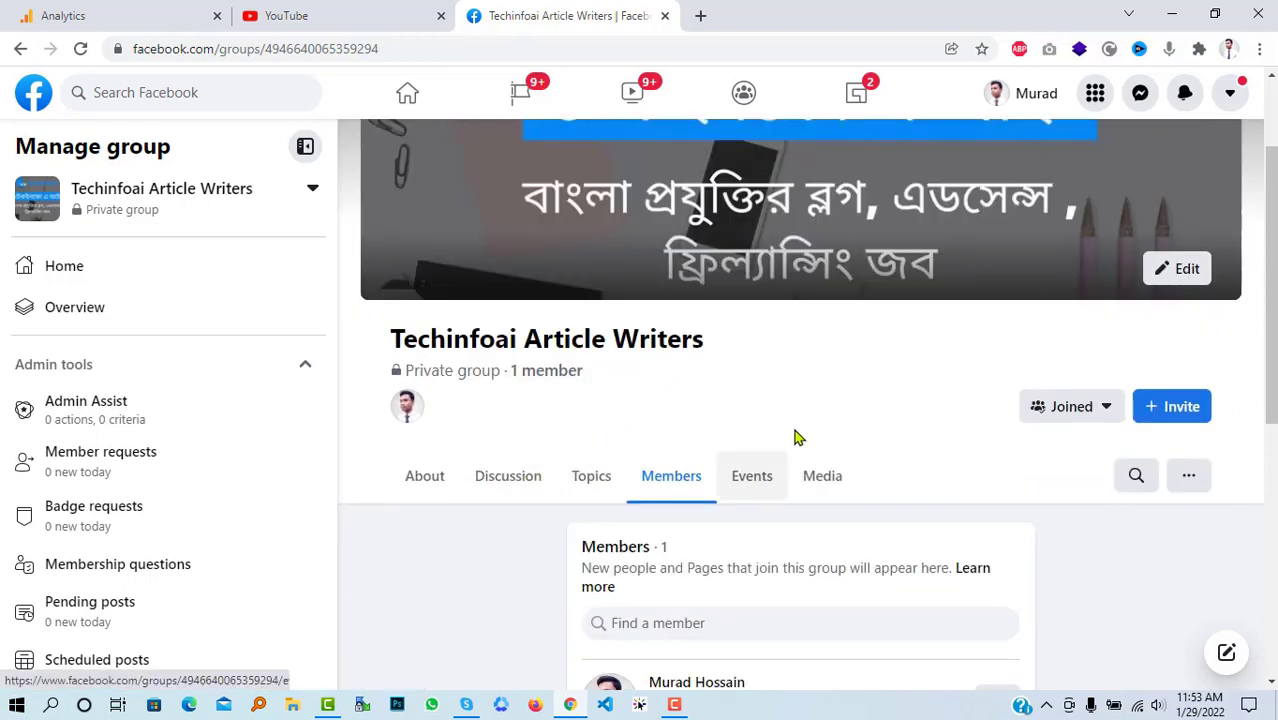
Find the remaining group setup tasks and open the one for adding a description.
{"action": "scroll", "coordinate": [800, 430], "scroll_direction": "down", "scroll_amount": 4}
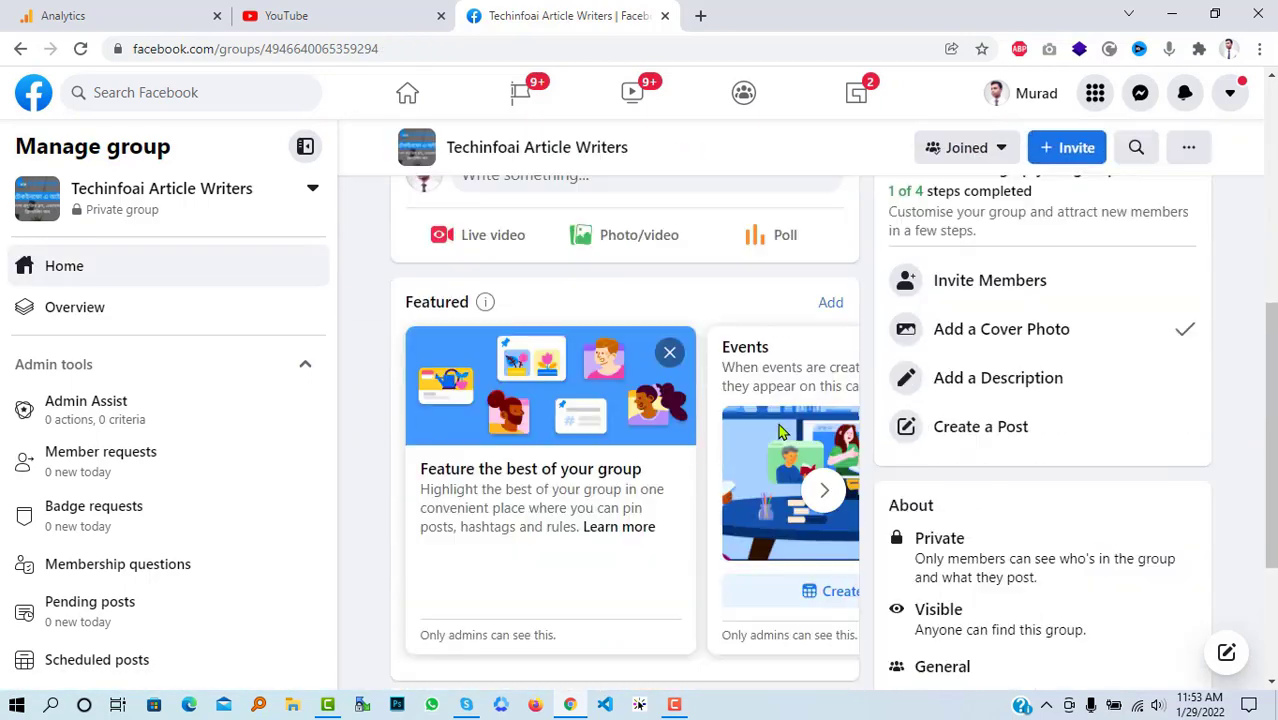
{"action": "scroll", "coordinate": [743, 304], "scroll_direction": "down", "scroll_amount": 3}
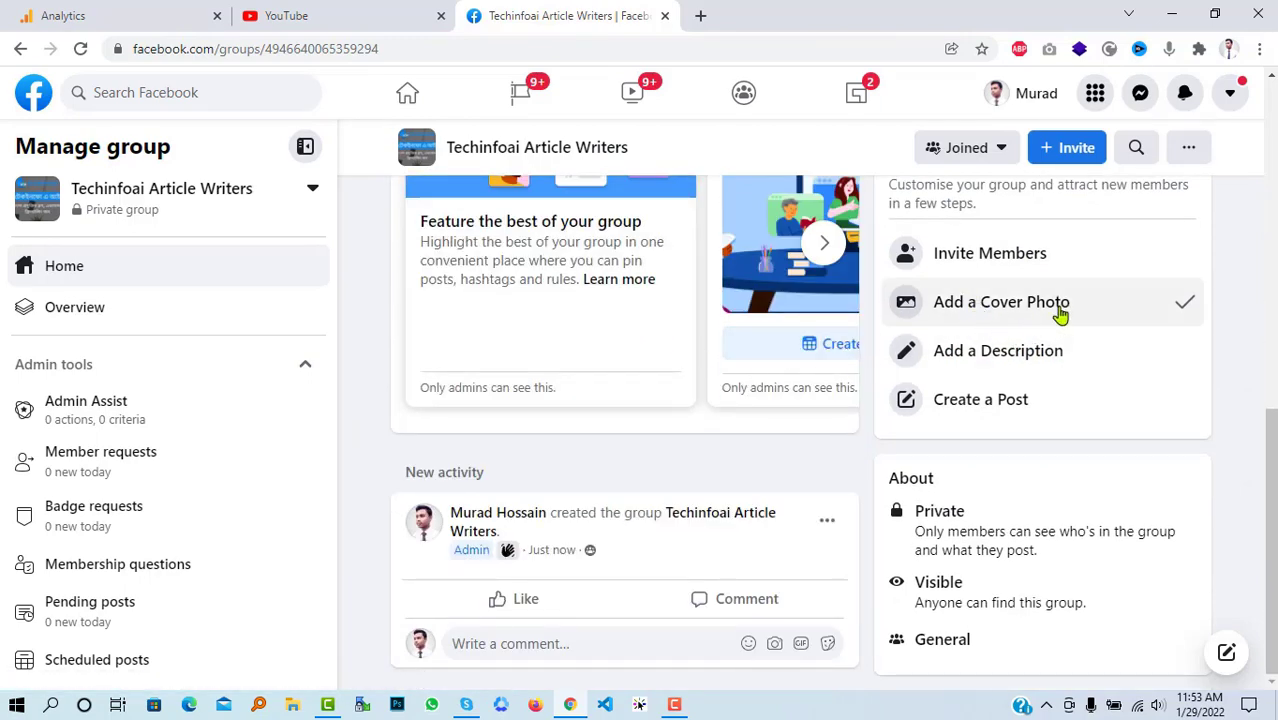
{"action": "left_click", "coordinate": [1010, 356]}
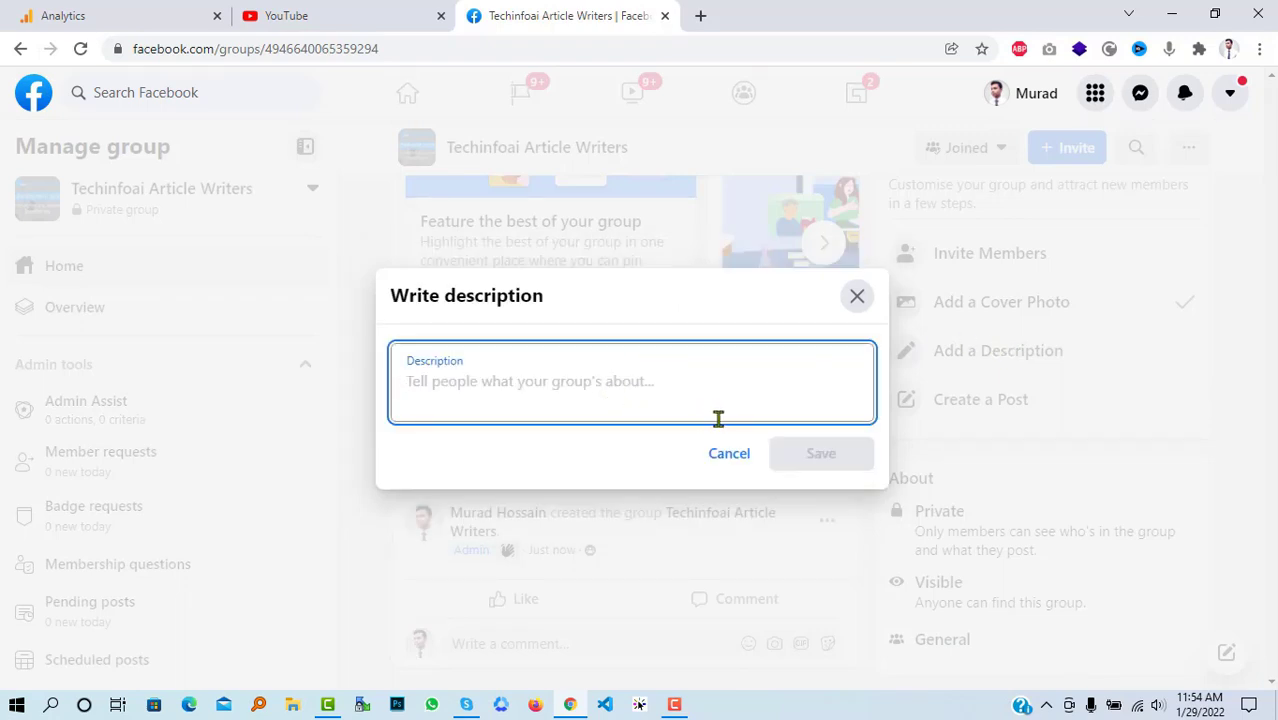
Launch Avro Keyboard and switch to Bangla input for the group's description field.
{"action": "left_click", "coordinate": [16, 704]}
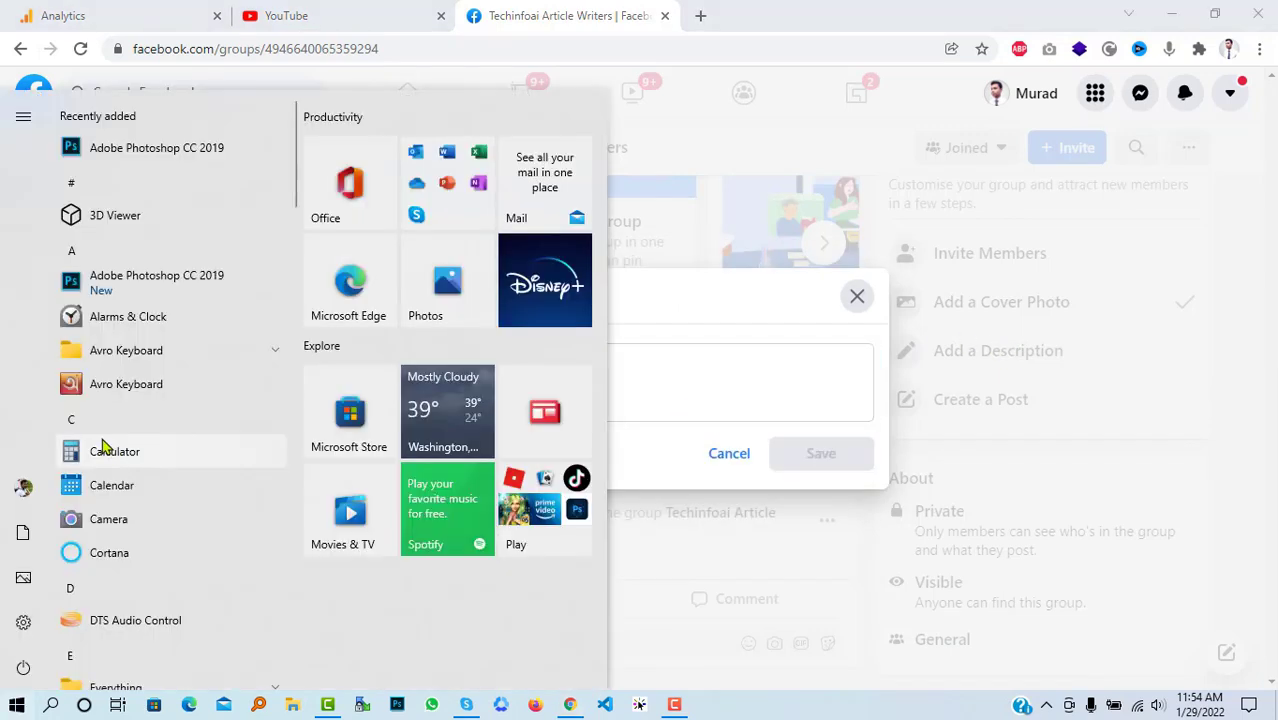
{"action": "left_click", "coordinate": [117, 389]}
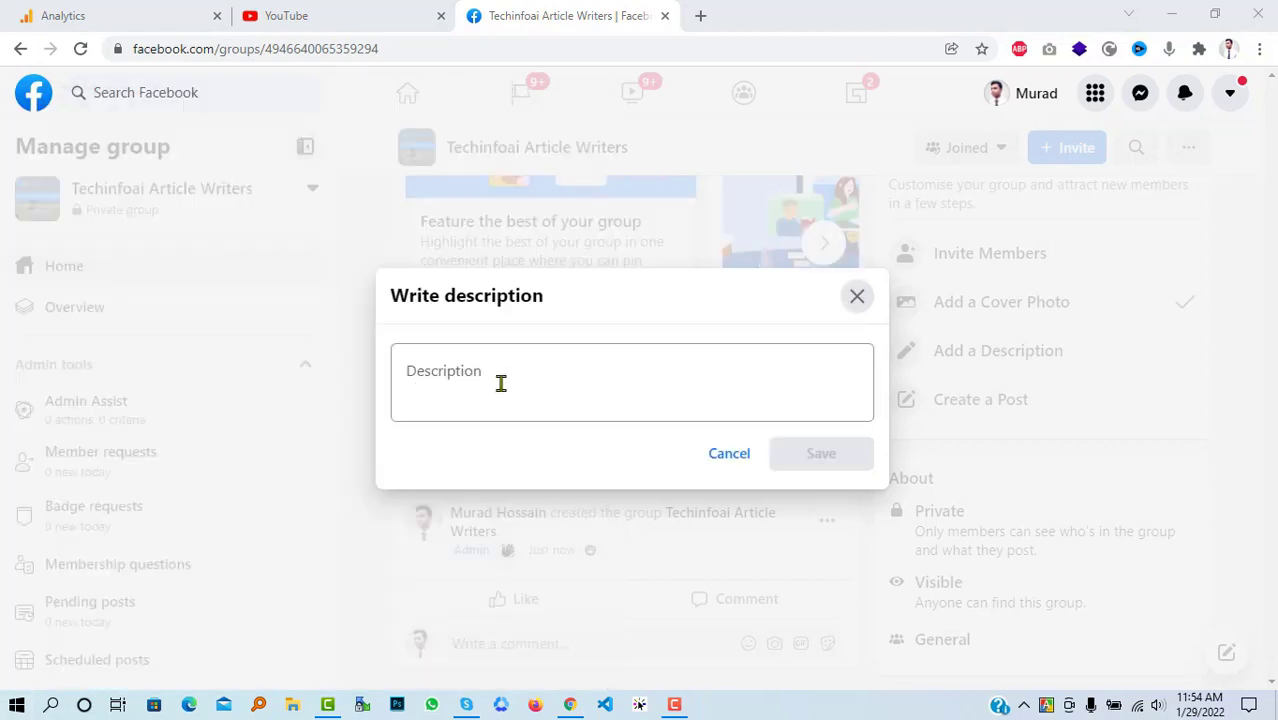
{"action": "left_click", "coordinate": [500, 381]}
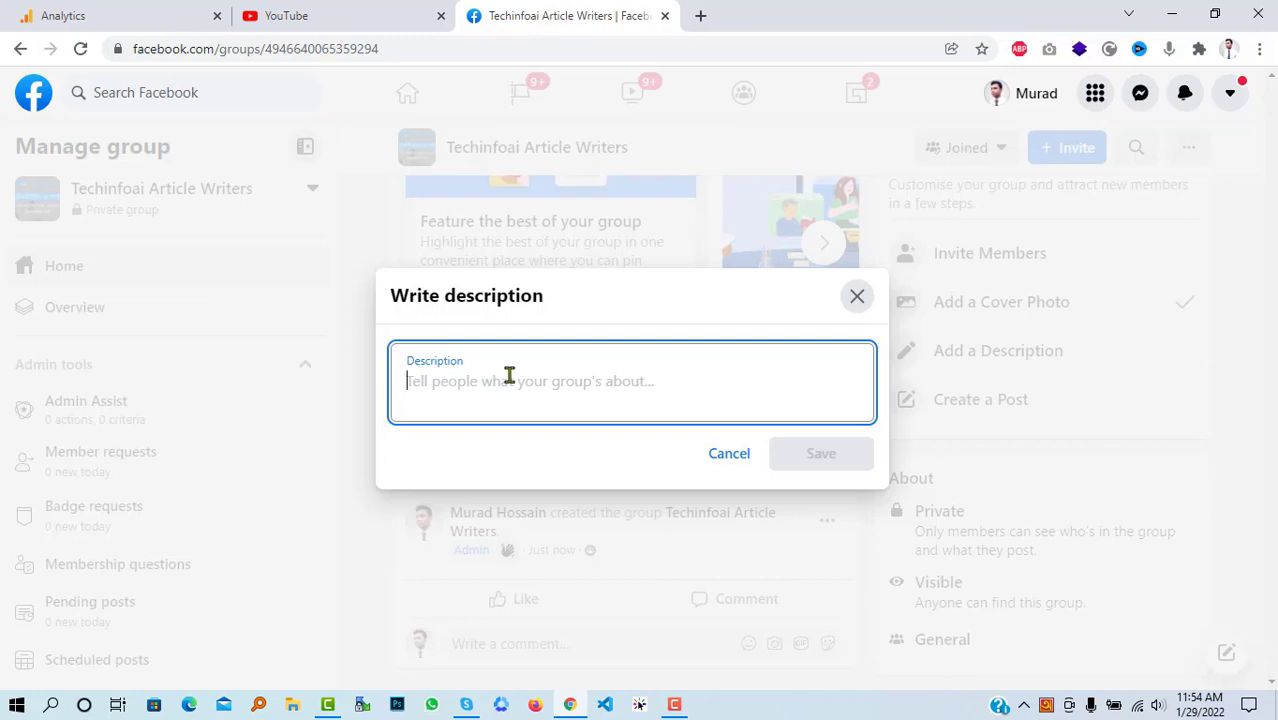
{"action": "type", "text": "a"}
{"action": "key", "text": "BackSpace"}
Write and save the description "আপনারা যারা আমাদের টেকইনফো এ আই ওয়েবসাইটে বাংলা আর্টিকেল লিখে আয় করতে চান এবং প্রাথমিক ভাবে সিলেক্টেট হয়েছেন এই গ্রুপটা শুধুমাত্র তাদের জন্যেই।".
{"action": "type", "text": "আপনারা"}
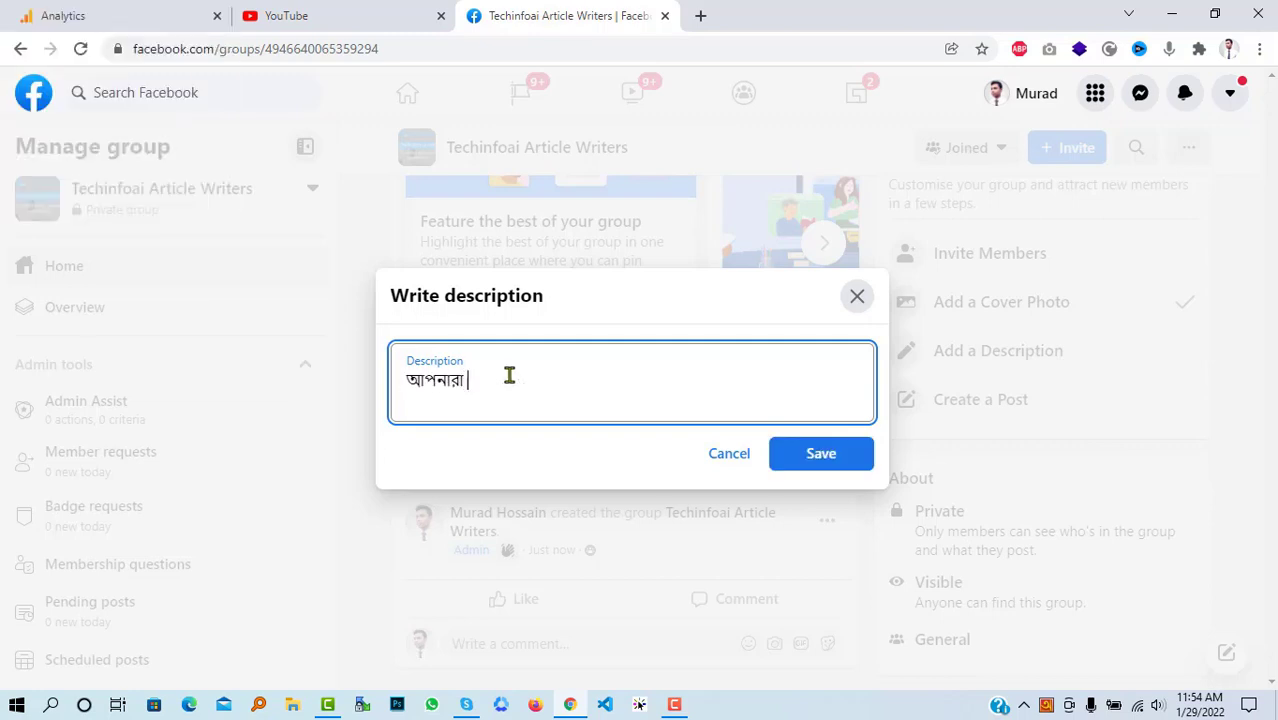
{"action": "type", "text": " যারা আমাদ"}
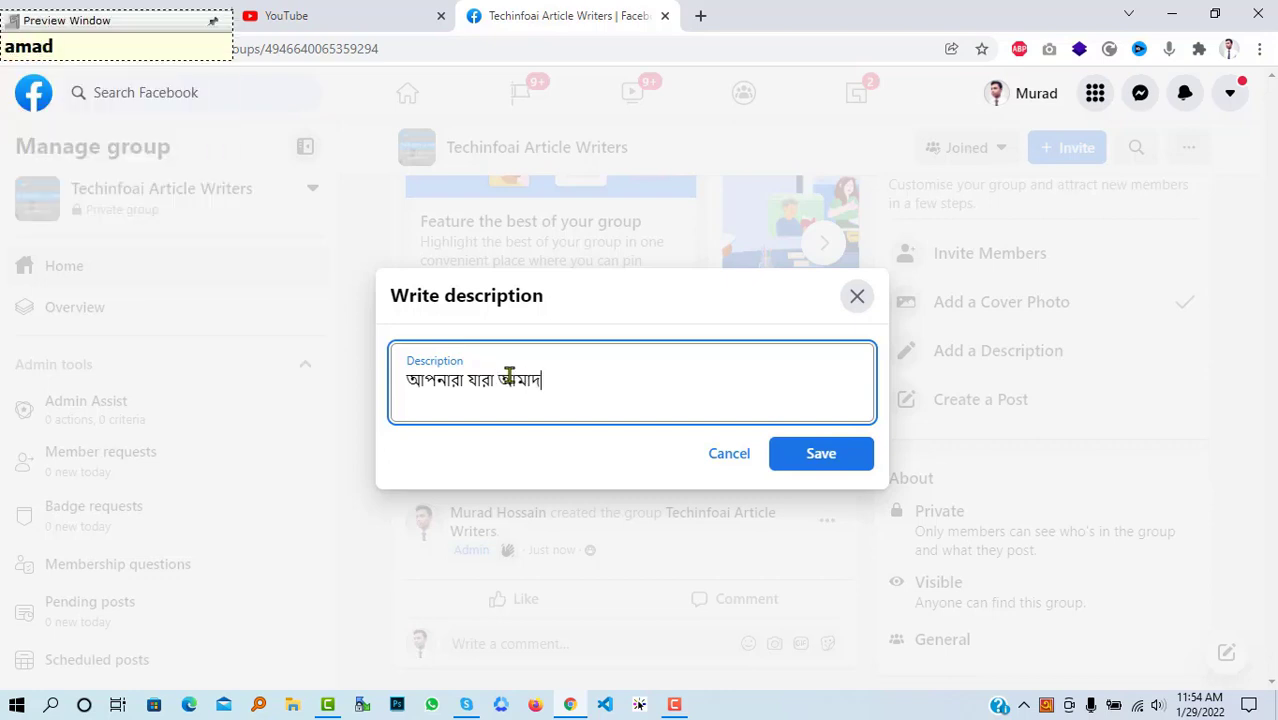
{"action": "type", "text": "ের টে"}
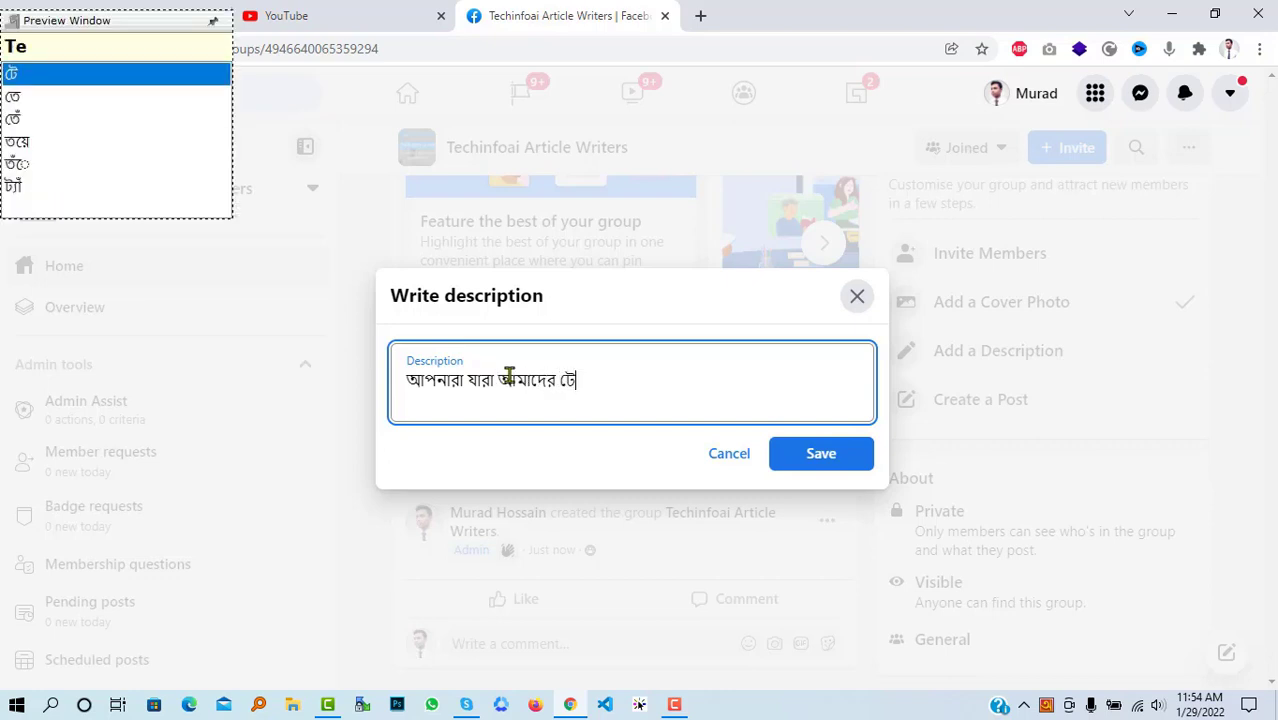
{"action": "type", "text": "কইনফ"}
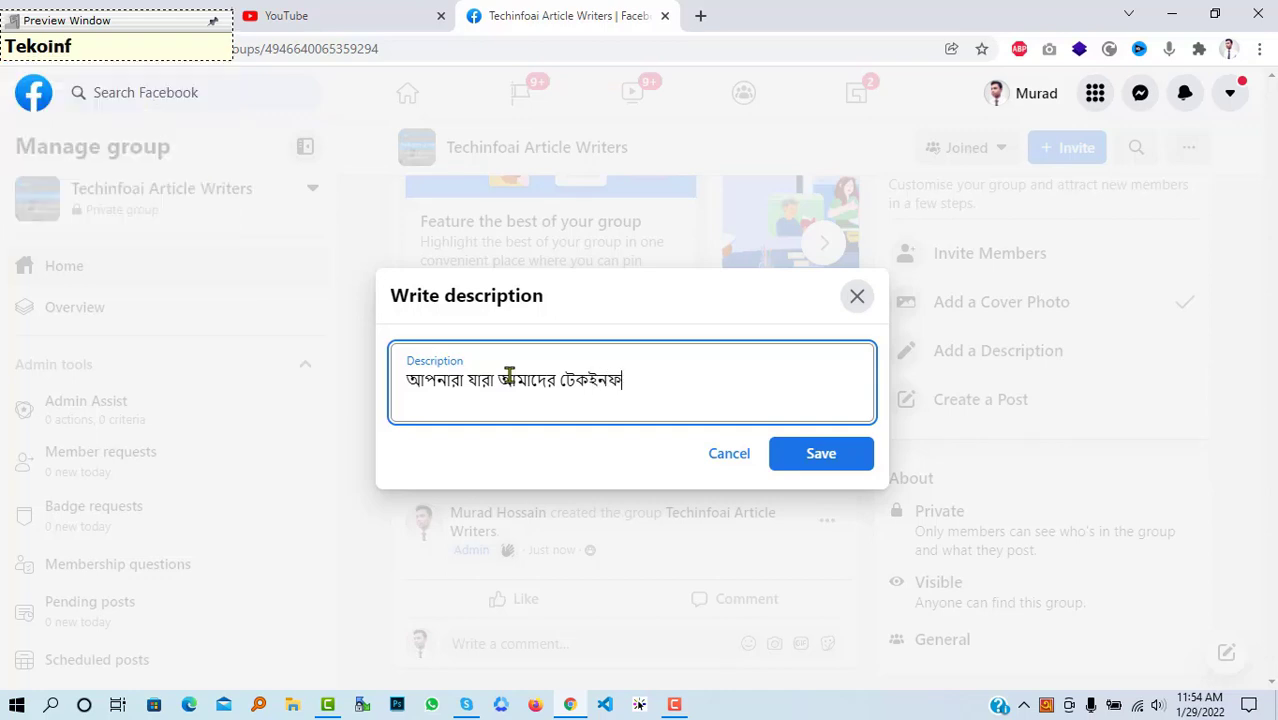
{"action": "type", "text": "ো এ অ্যাই "}
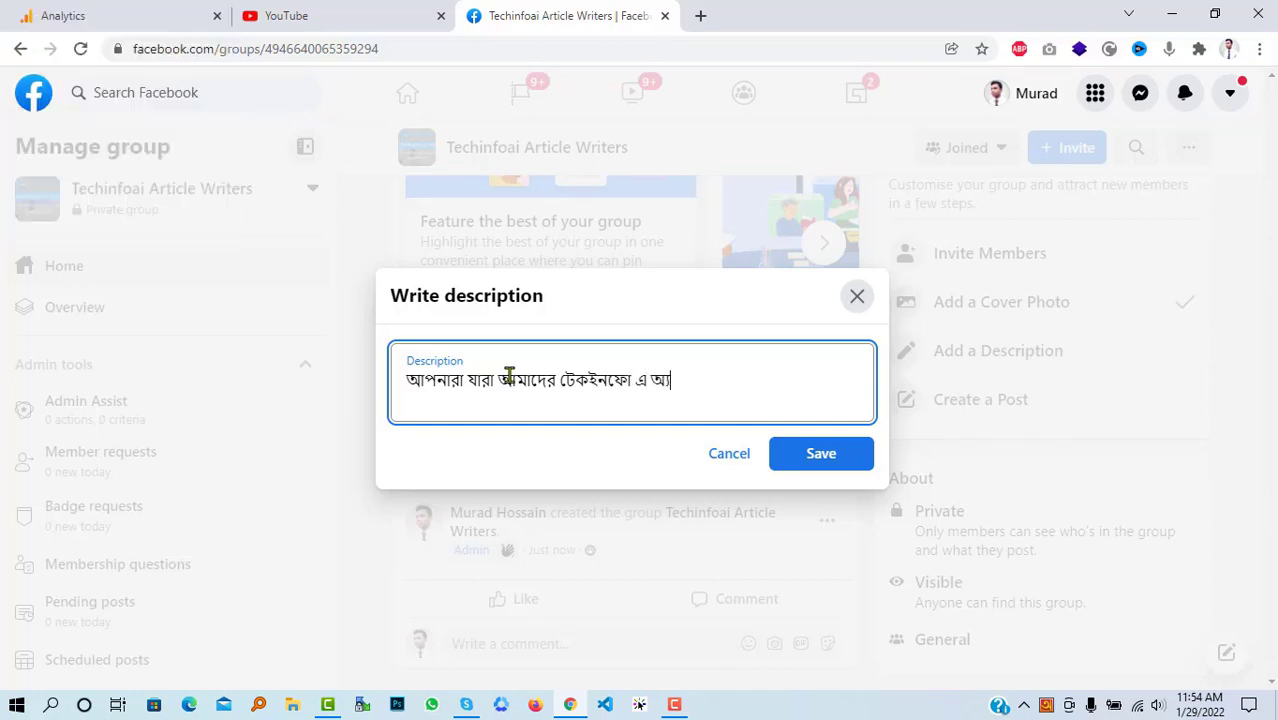
{"action": "type", "text": "আই ওয়েবসাইটে বান"}
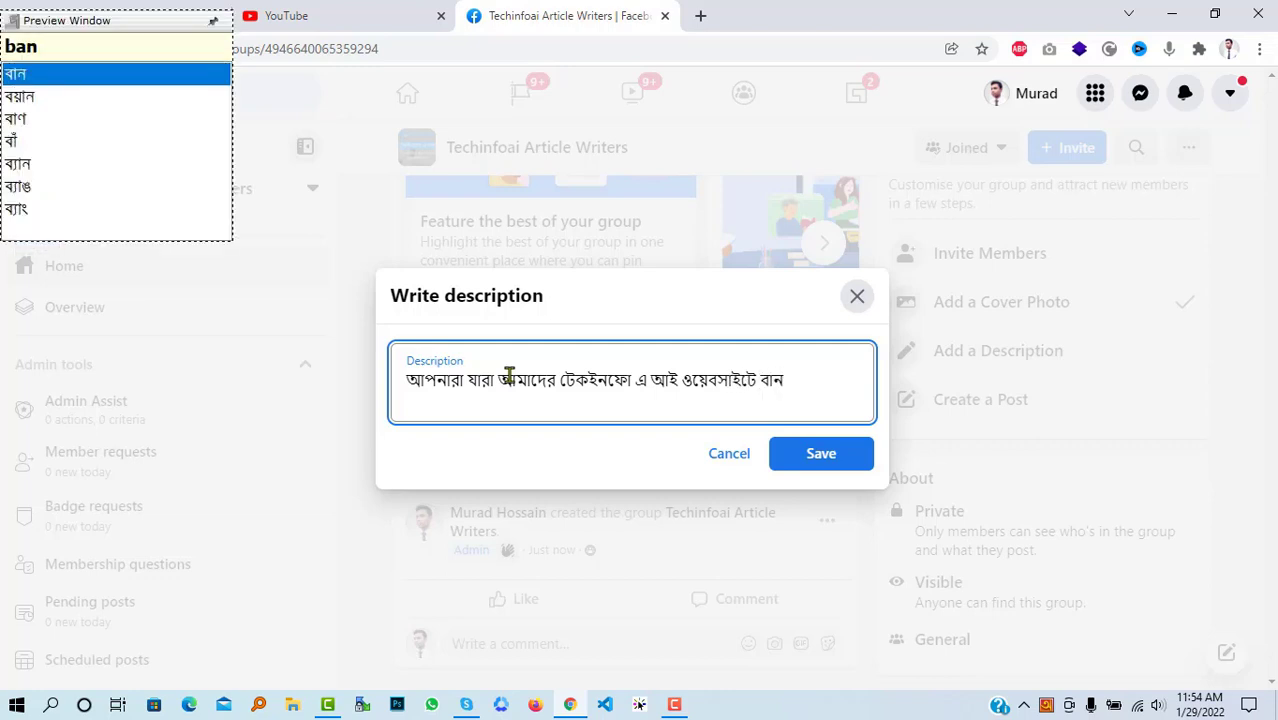
{"action": "type", "text": "ংলা"}
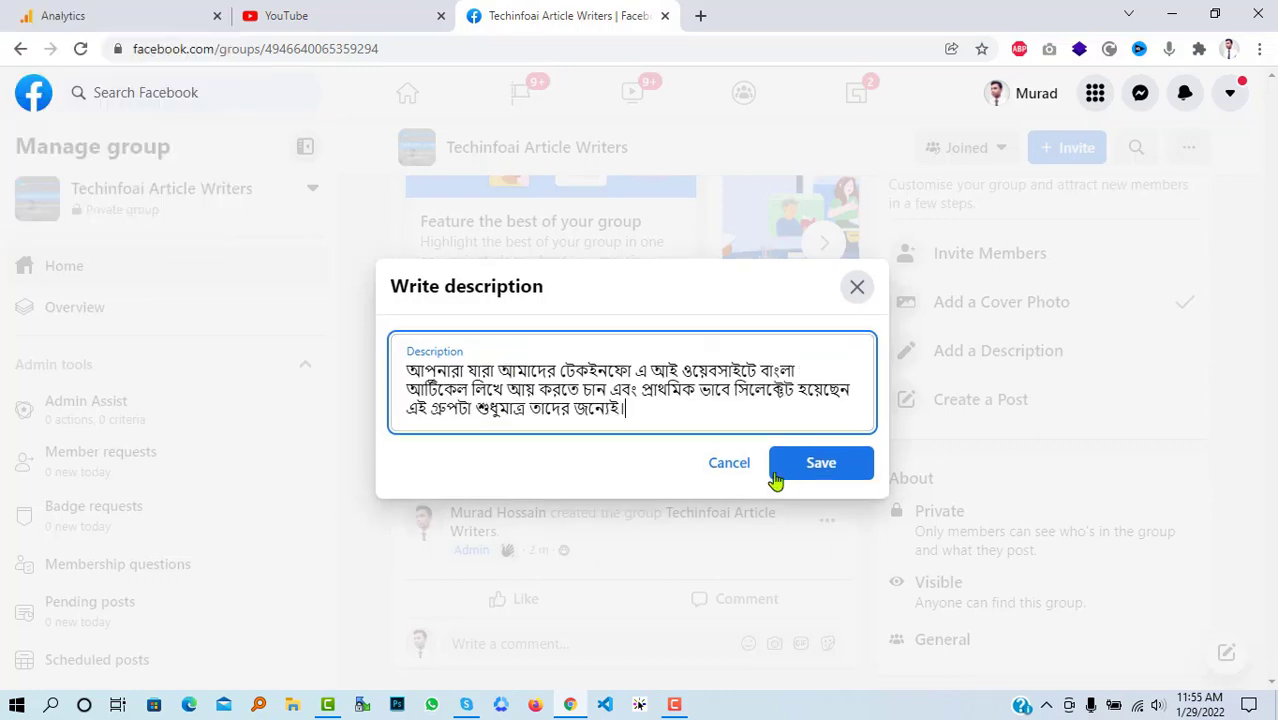
{"action": "left_click", "coordinate": [785, 468]}
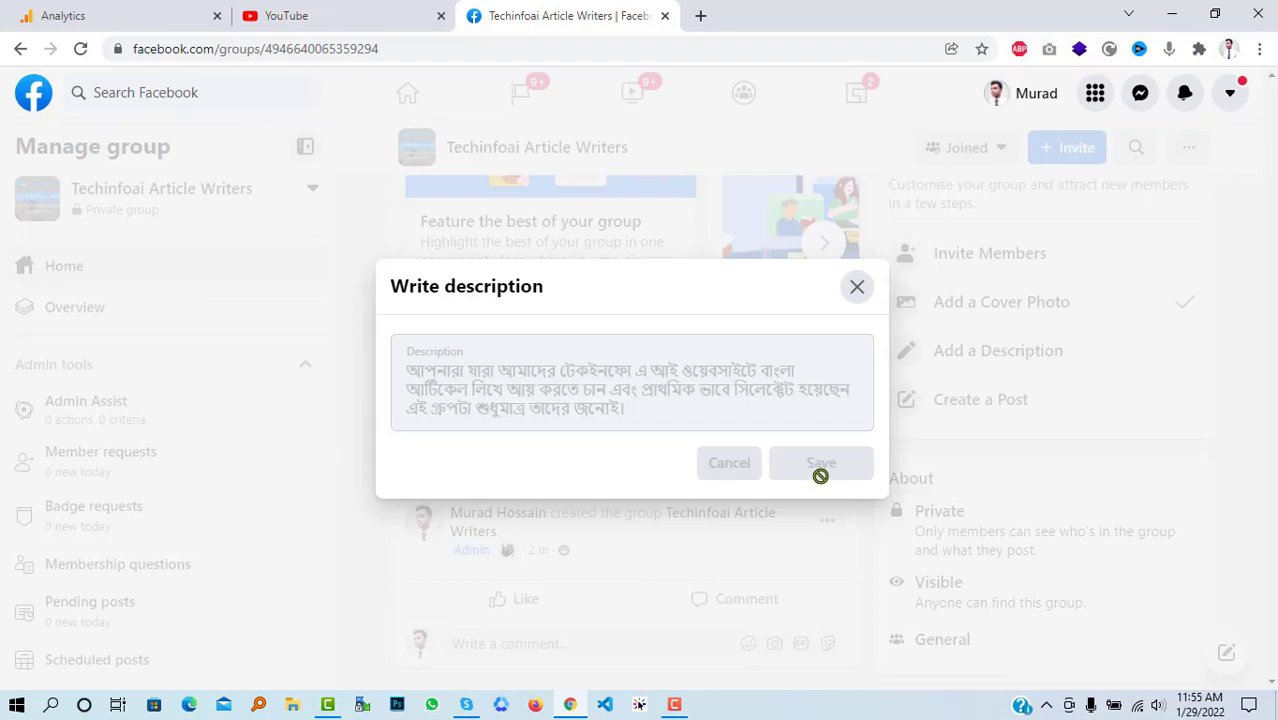
Review the description in the group's About section and the setup checklist, and return to the cover photo.
{"action": "scroll", "coordinate": [1143, 432], "scroll_direction": "down", "scroll_amount": 1}
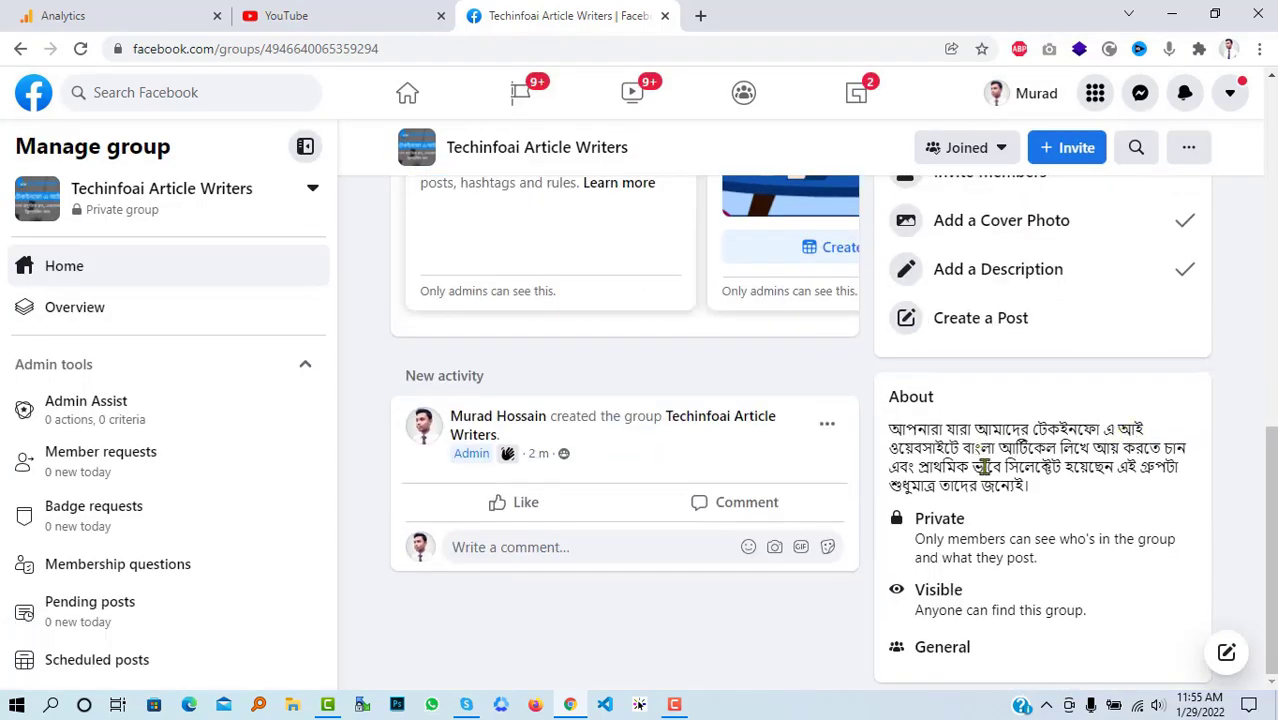
{"action": "scroll", "coordinate": [1129, 402], "scroll_direction": "up", "scroll_amount": 3}
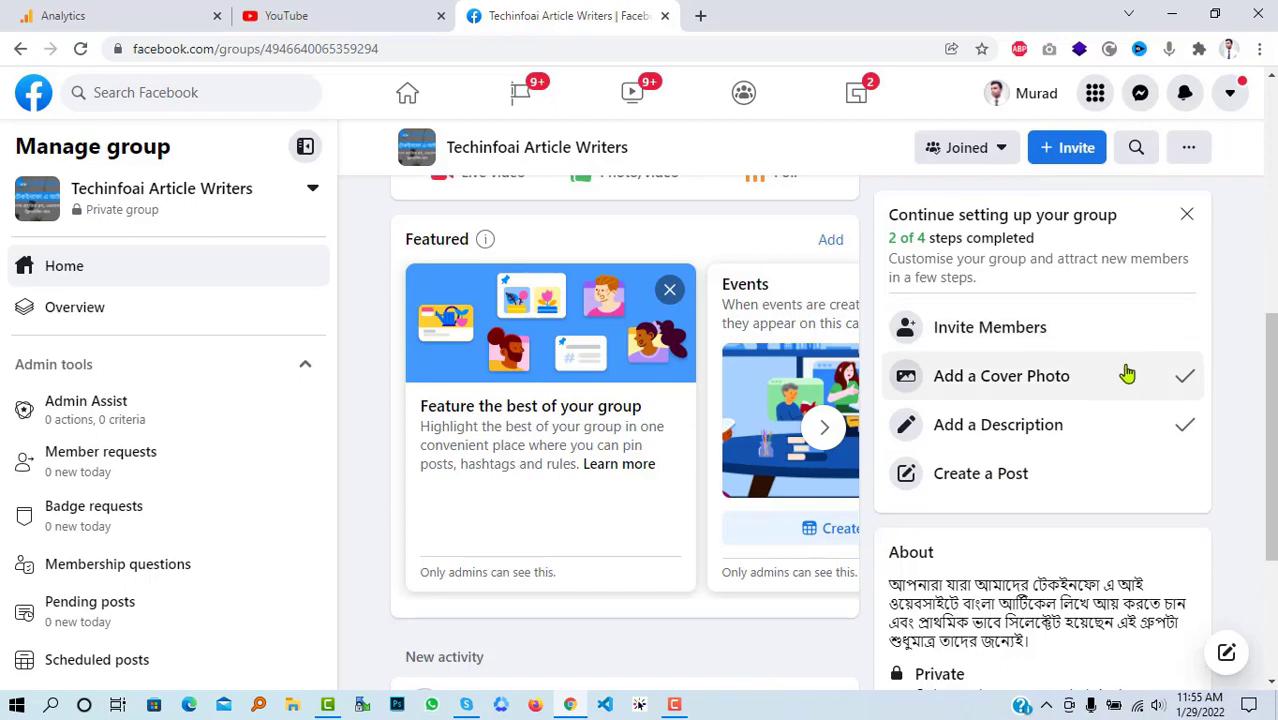
{"action": "scroll", "coordinate": [1028, 494], "scroll_direction": "down", "scroll_amount": 3}
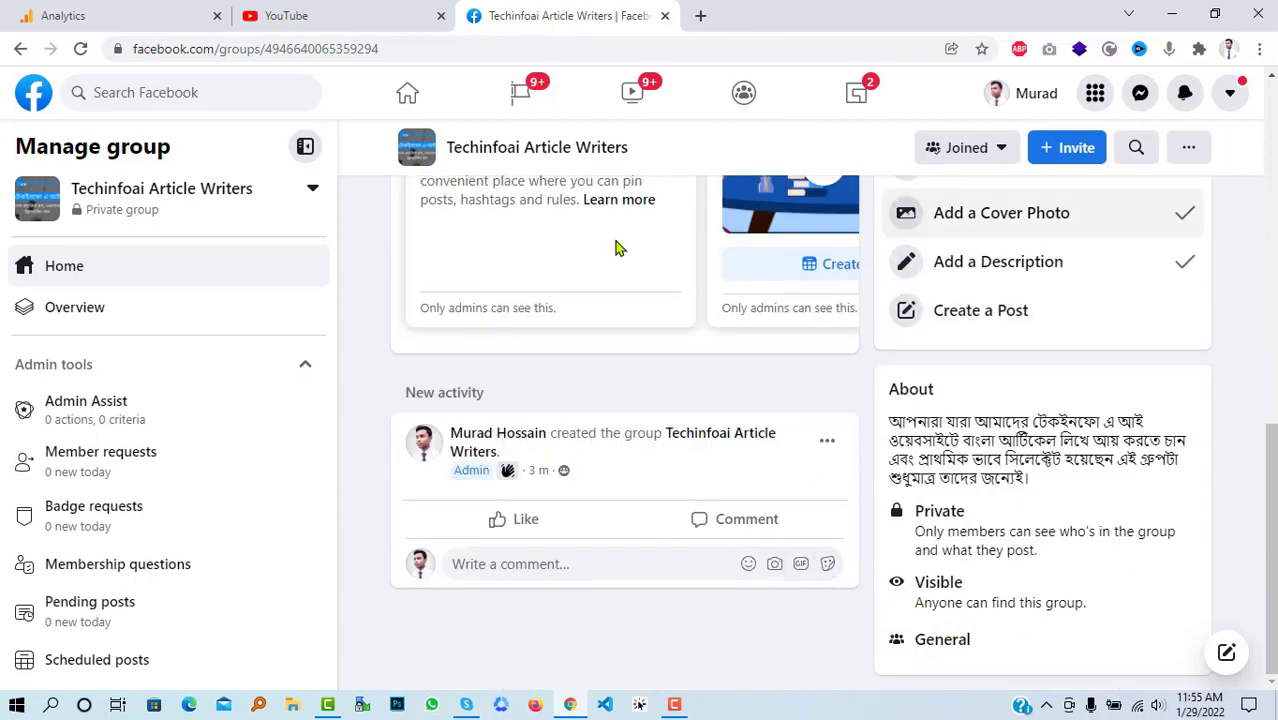
{"action": "scroll", "coordinate": [516, 371], "scroll_direction": "up", "scroll_amount": 6}
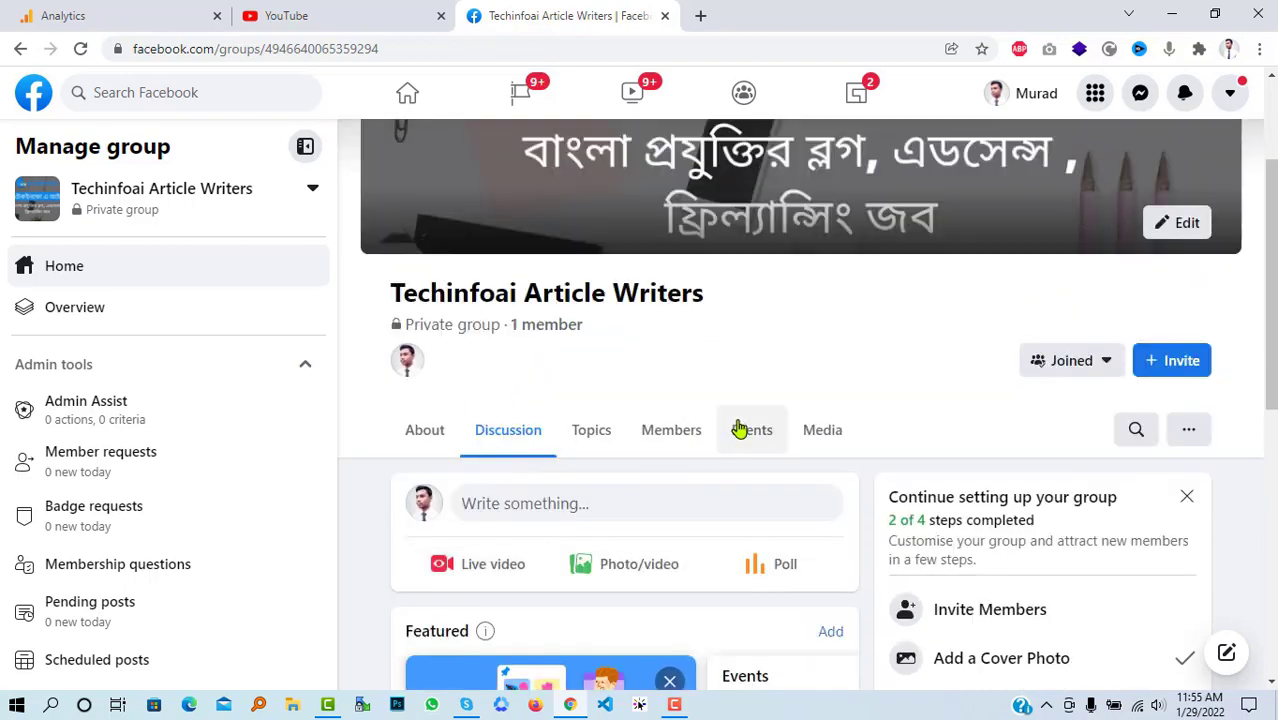
{"action": "scroll", "coordinate": [739, 430], "scroll_direction": "up", "scroll_amount": 2}
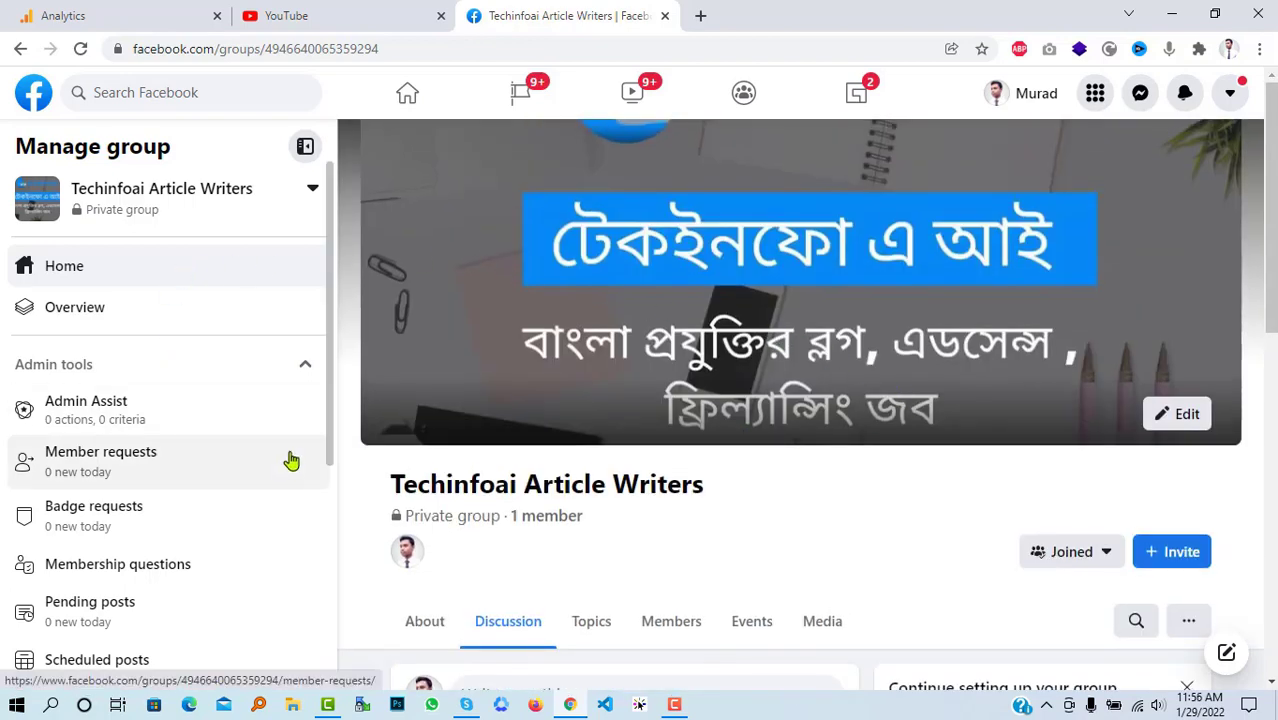